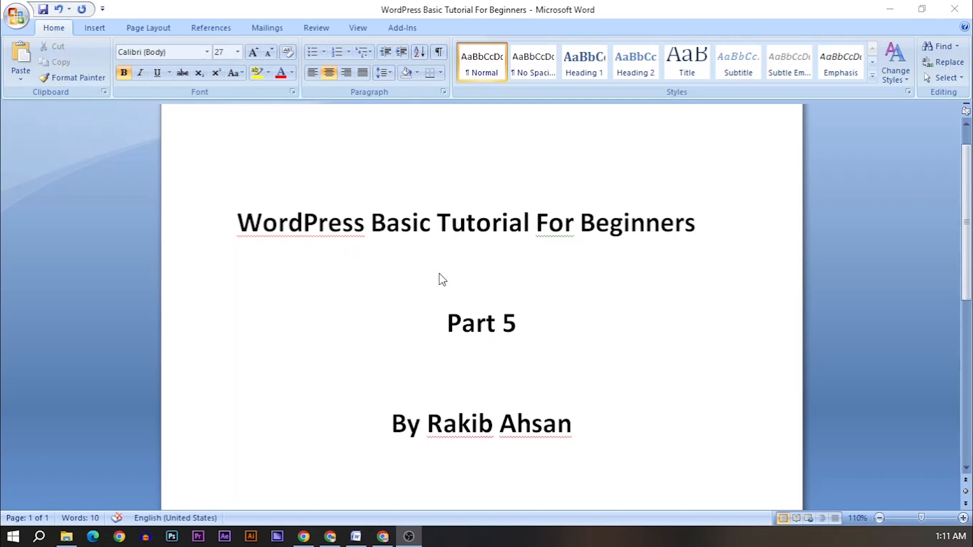
# Step: In Chrome's WordPress admin, go via the Themes page to the Installed Plugins list
pyautogui.click(383, 536)
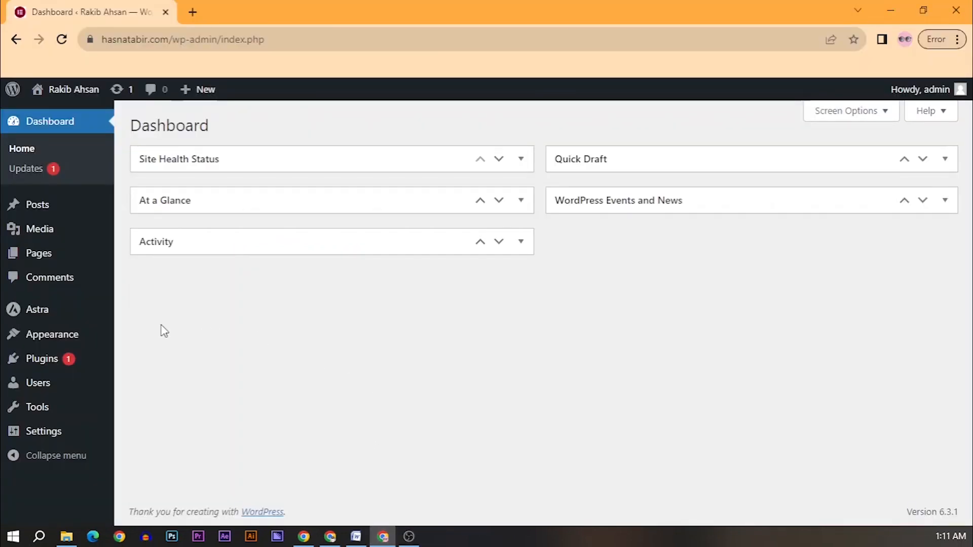
pyautogui.moveTo(47, 361)
pyautogui.click(81, 340)
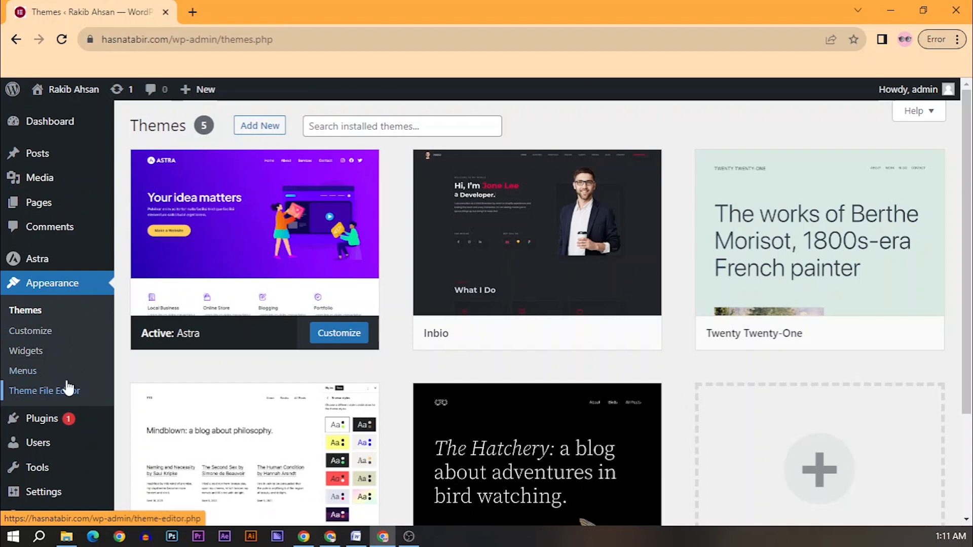
pyautogui.moveTo(49, 432)
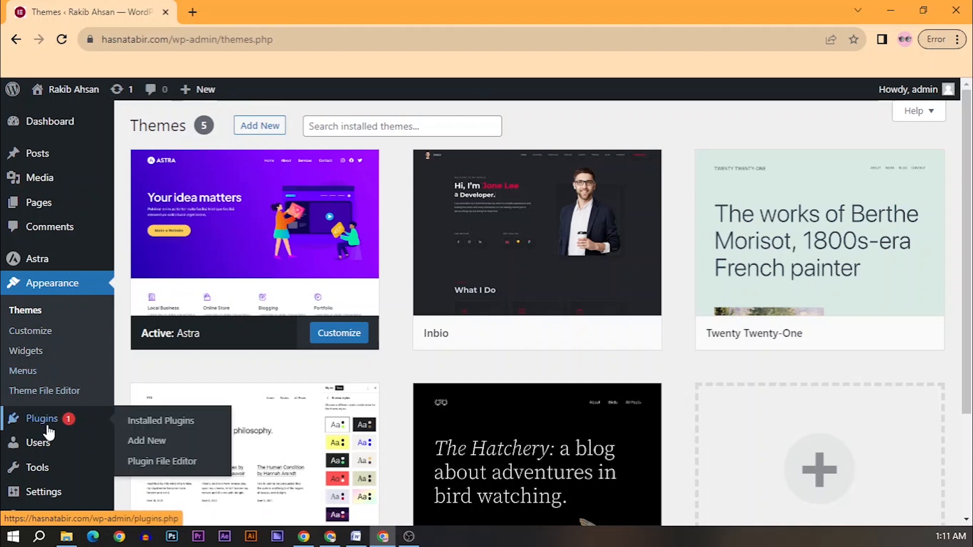
pyautogui.click(42, 427)
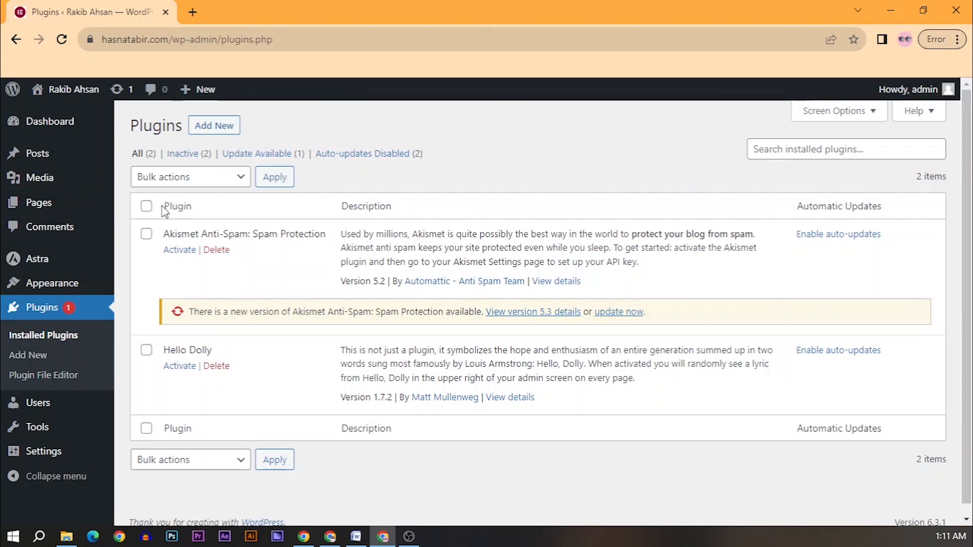
# Step: Bulk-delete Akismet Anti-Spam and Hello Dolly and confirm the deletion
pyautogui.click(208, 177)
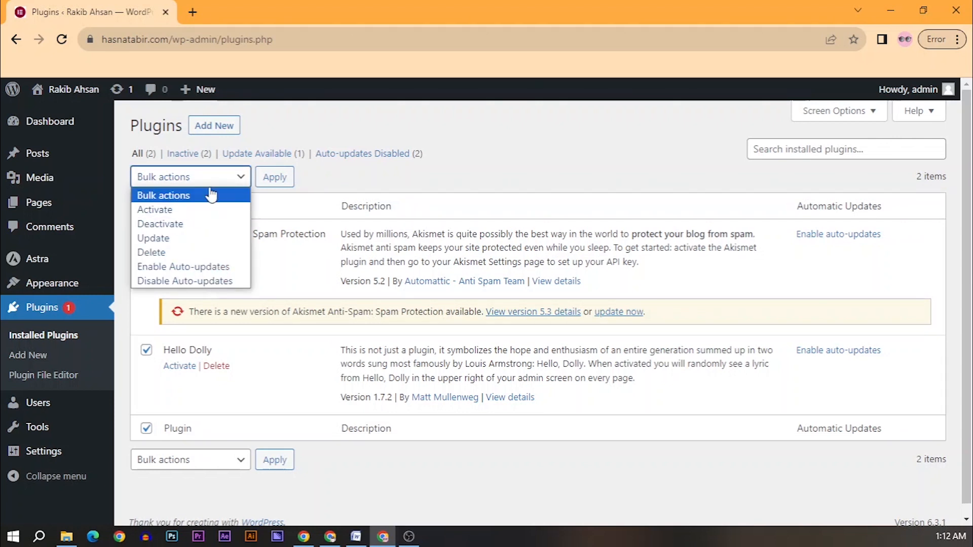
pyautogui.click(152, 252)
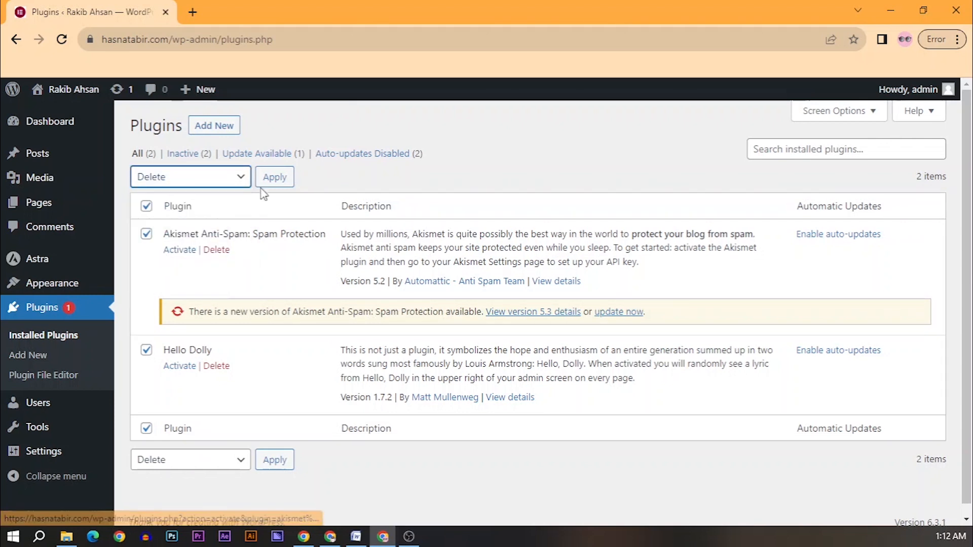
pyautogui.click(274, 179)
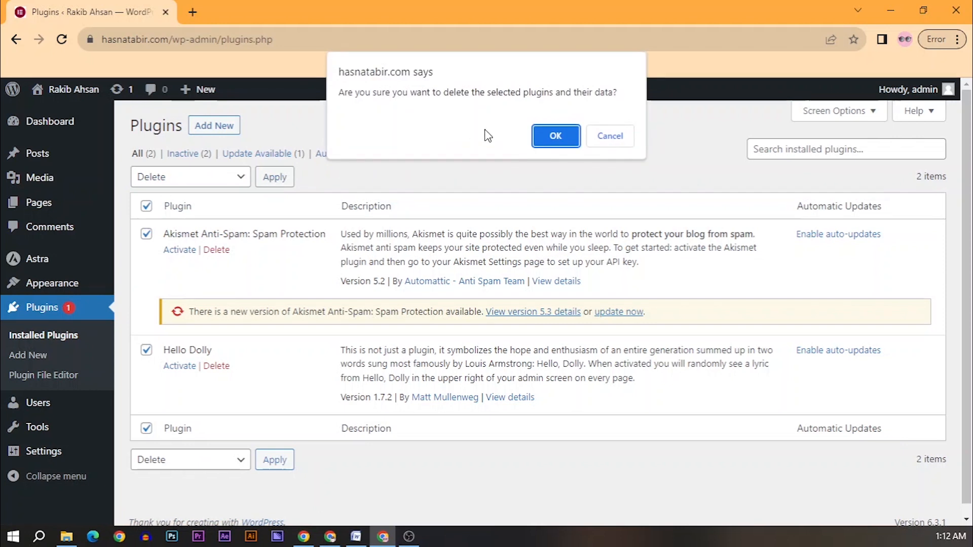
pyautogui.click(548, 135)
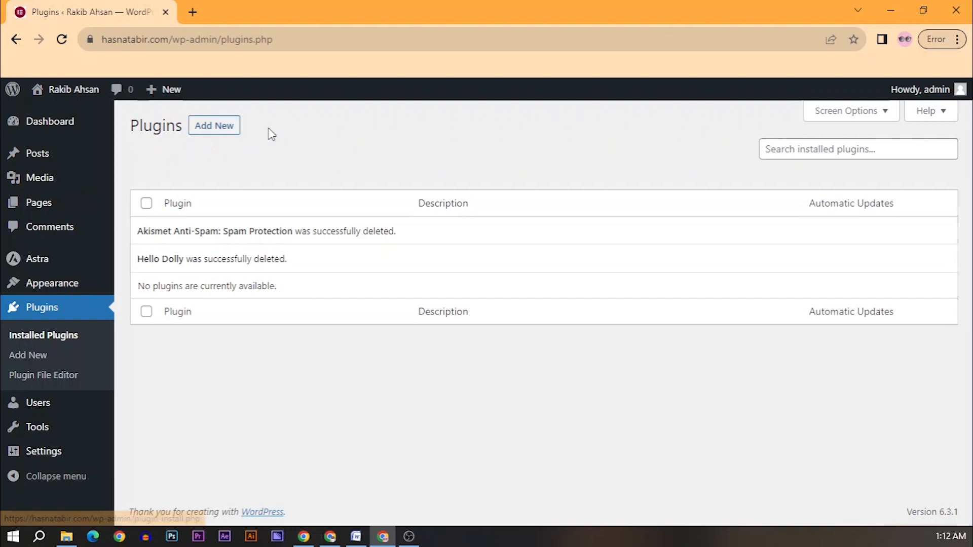
# Step: Open Add Plugins, highlight the Classic Editor name, and bring up the Posts link menu
pyautogui.click(233, 133)
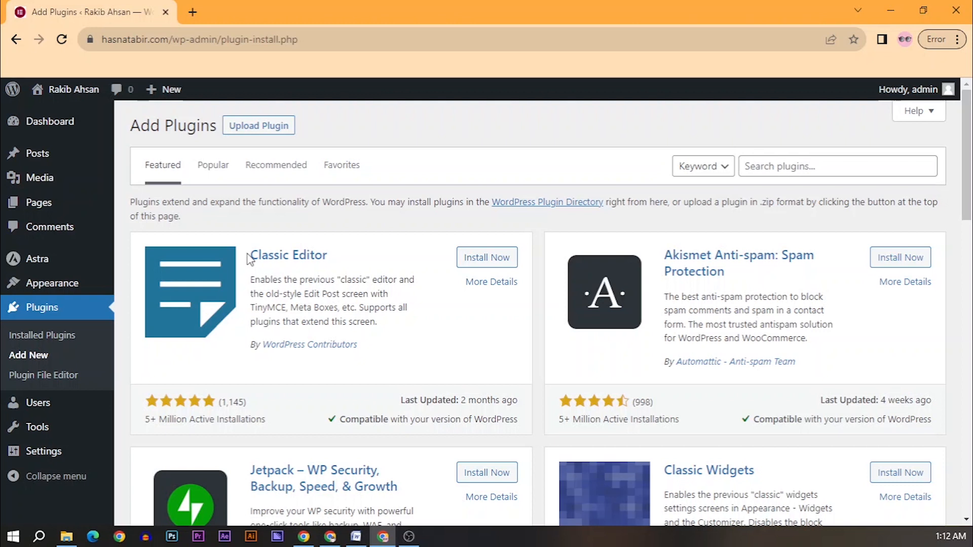
pyautogui.moveTo(248, 258); pyautogui.dragTo(335, 255)
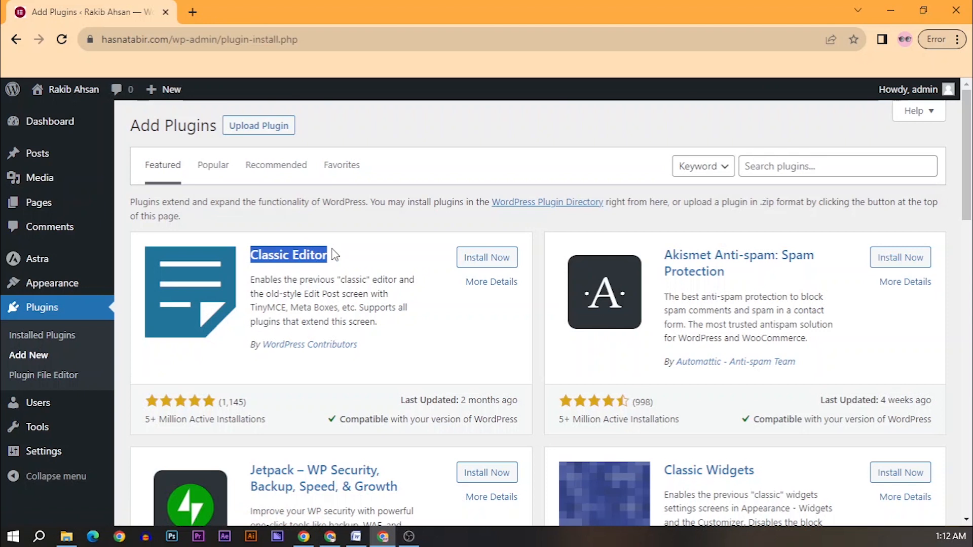
pyautogui.click(361, 257)
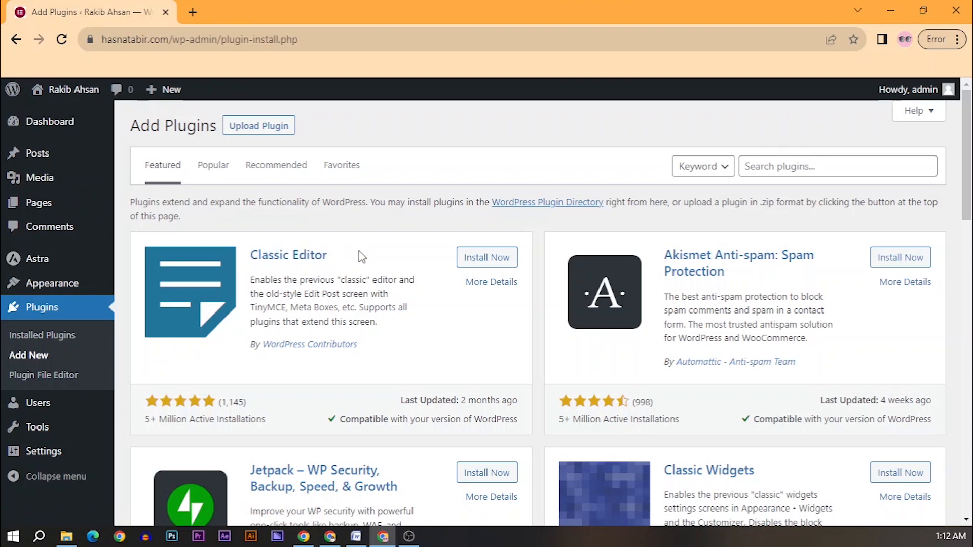
pyautogui.moveTo(41, 158)
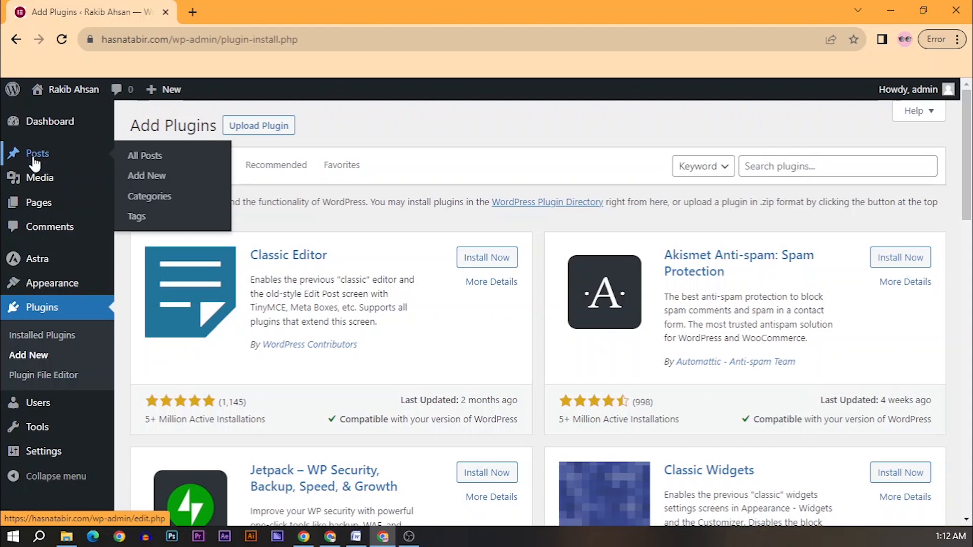
pyautogui.rightClick(54, 152)
# Step: Open Posts in a new tab and start a new post with its title field focused
pyautogui.click(90, 164)
pyautogui.click(263, 7)
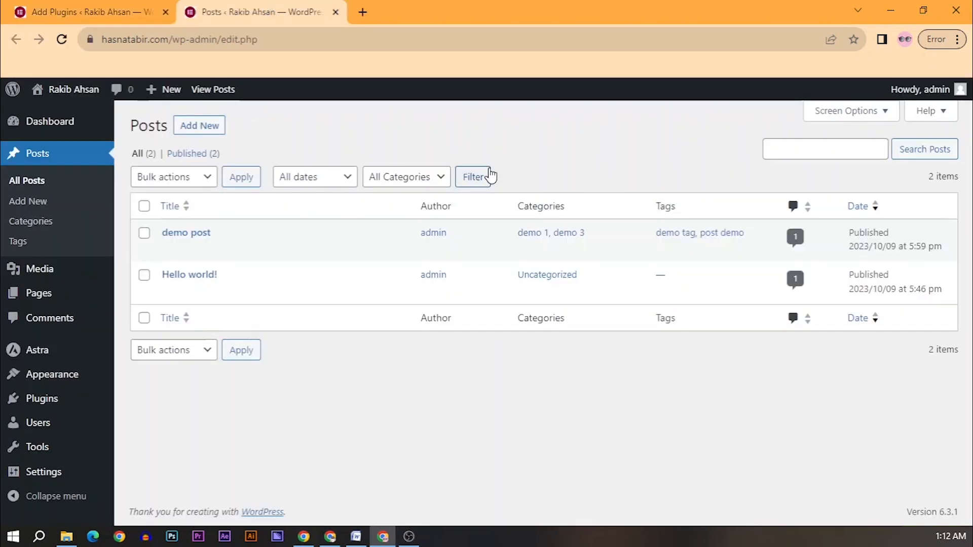
pyautogui.click(217, 128)
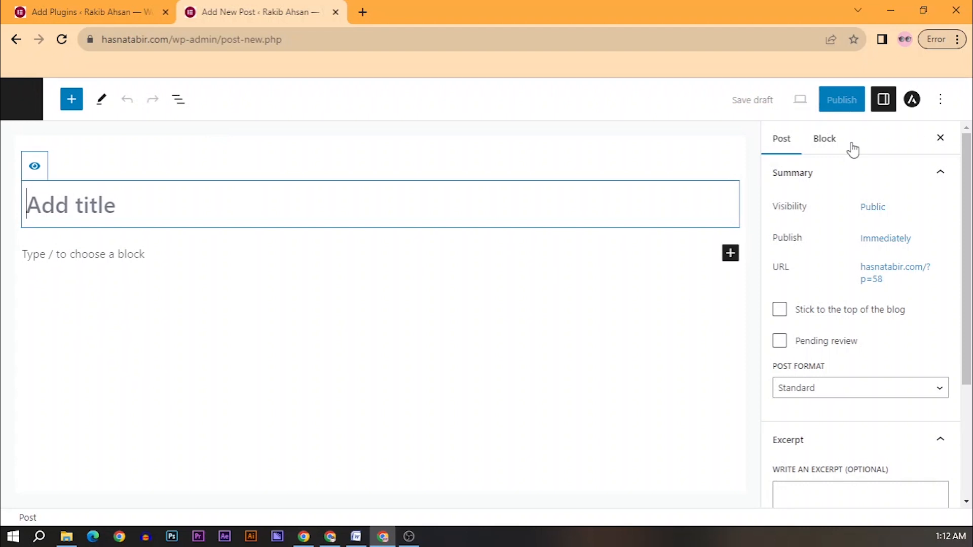
pyautogui.moveTo(968, 158); pyautogui.dragTo(763, 184)
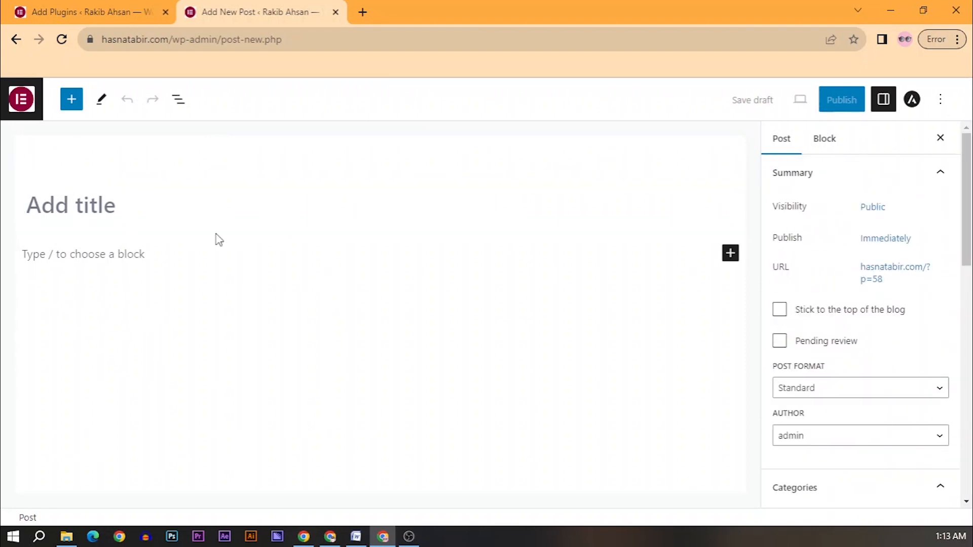
pyautogui.click(116, 192)
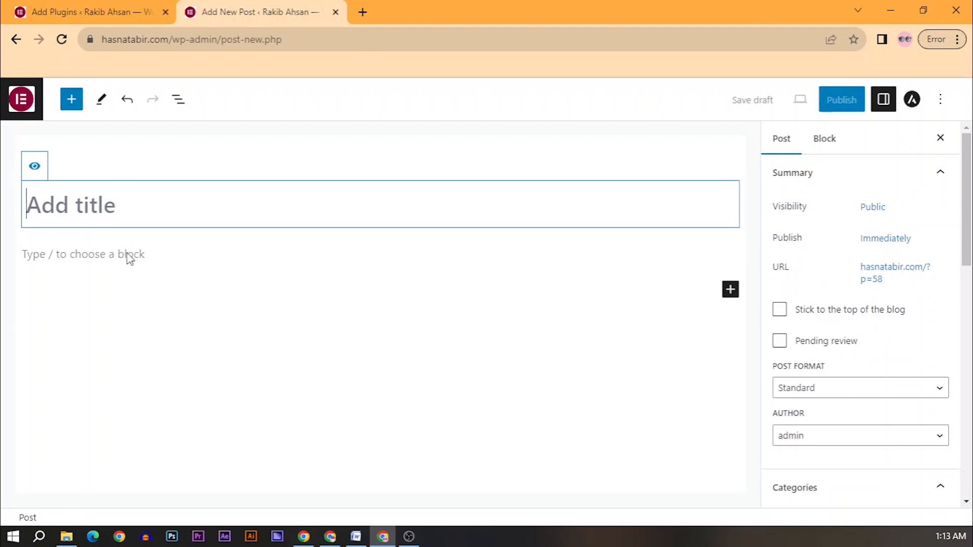
# Step: Check both tabs and return to the Add Plugins page
pyautogui.click(98, 11)
pyautogui.click(276, 8)
pyautogui.click(105, 11)
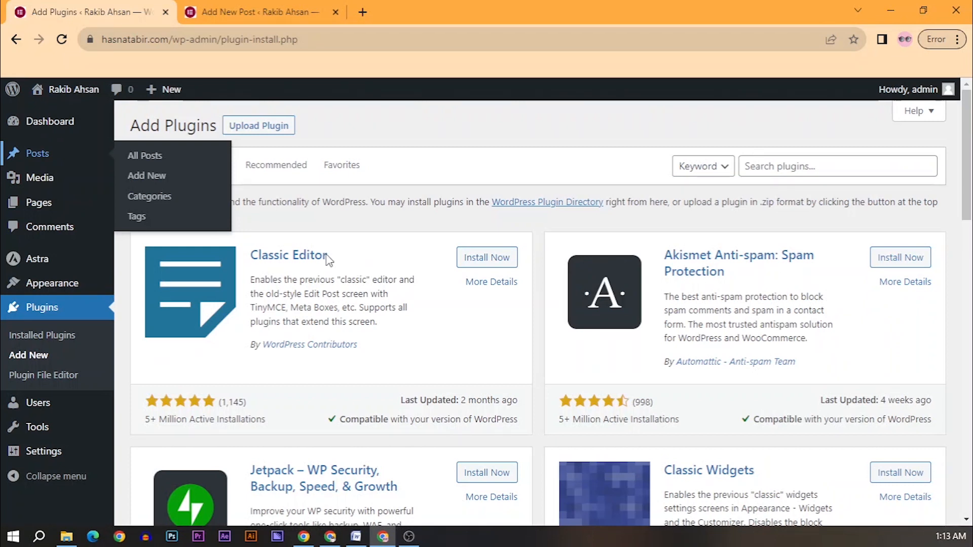
# Step: Install and activate Classic Editor, then return to the new post tab
pyautogui.click(475, 264)
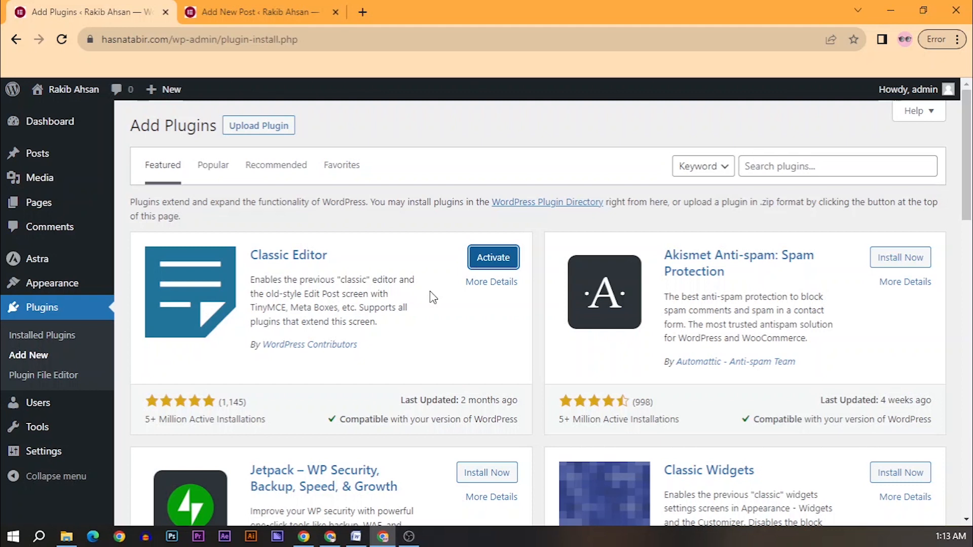
pyautogui.click(477, 264)
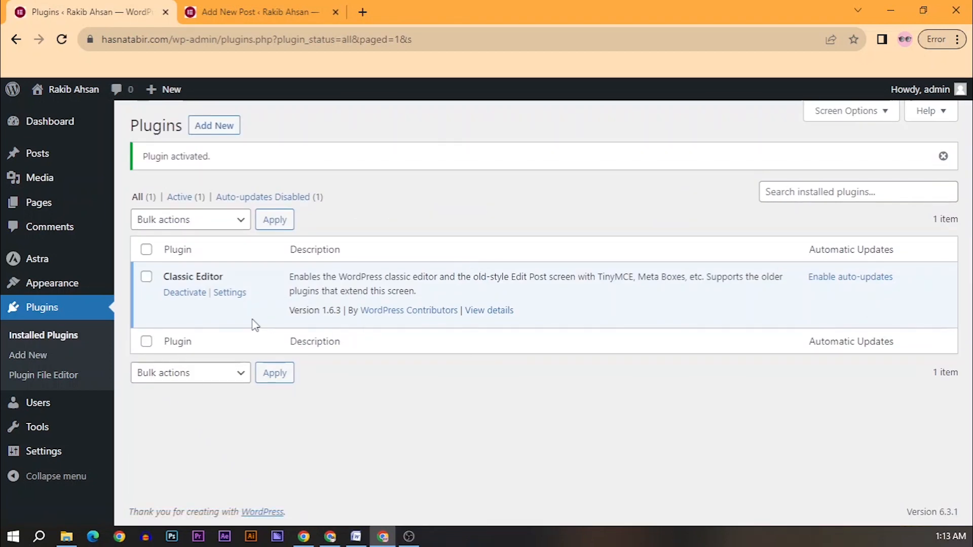
pyautogui.click(257, 15)
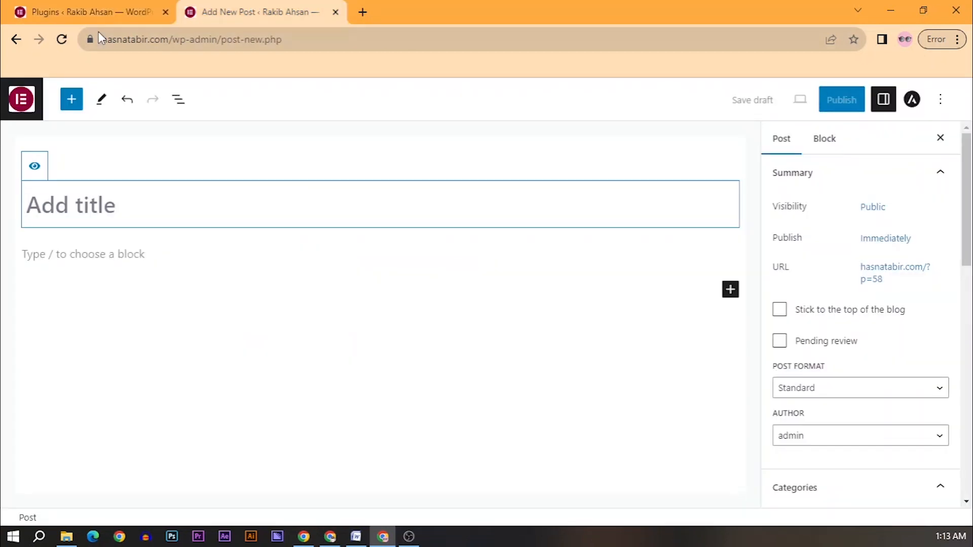
# Step: Reload the new post page into Classic Editor, then switch to the Word document
pyautogui.click(62, 40)
pyautogui.click(563, 126)
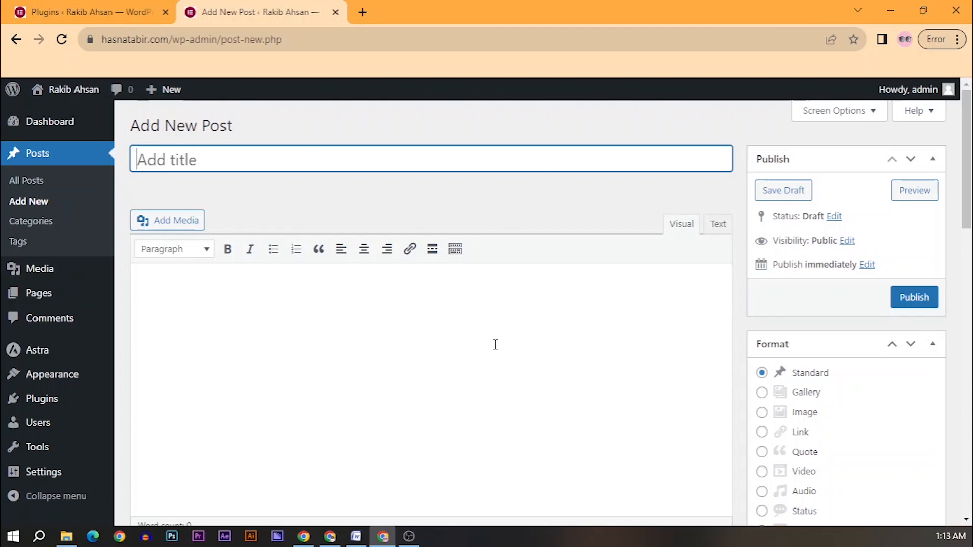
pyautogui.click(357, 537)
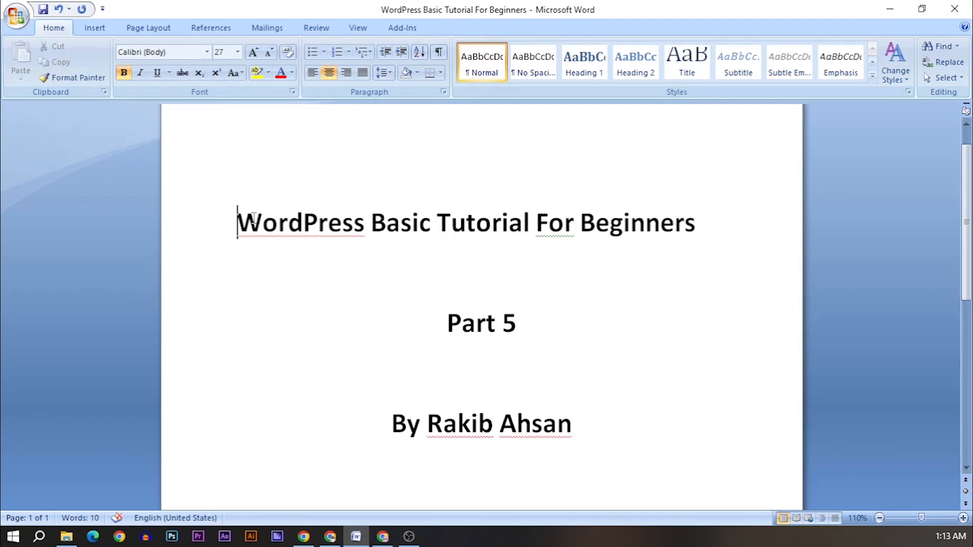
# Step: Select the Word title line, centre it and set it back to left, then return to Chrome
pyautogui.moveTo(239, 213); pyautogui.dragTo(613, 242)
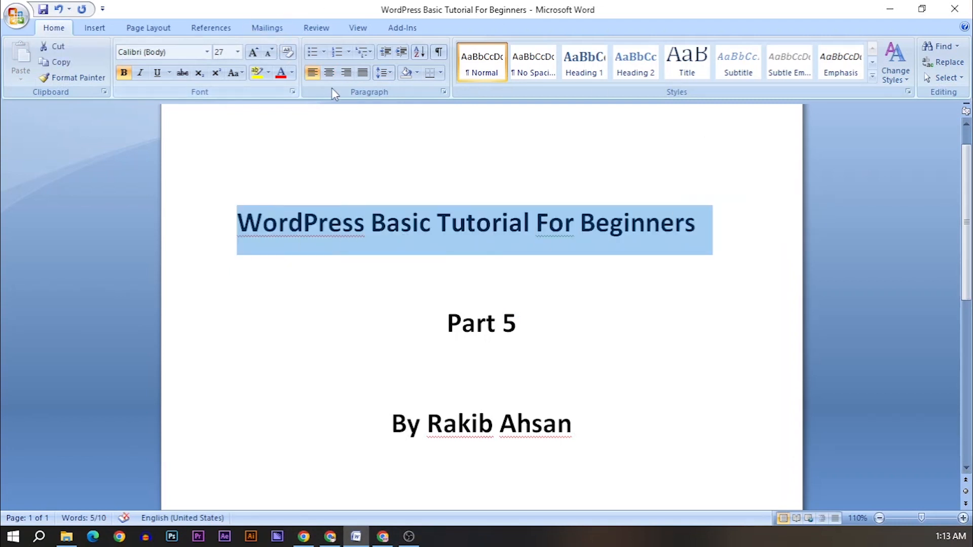
pyautogui.click(329, 73)
pyautogui.click(313, 72)
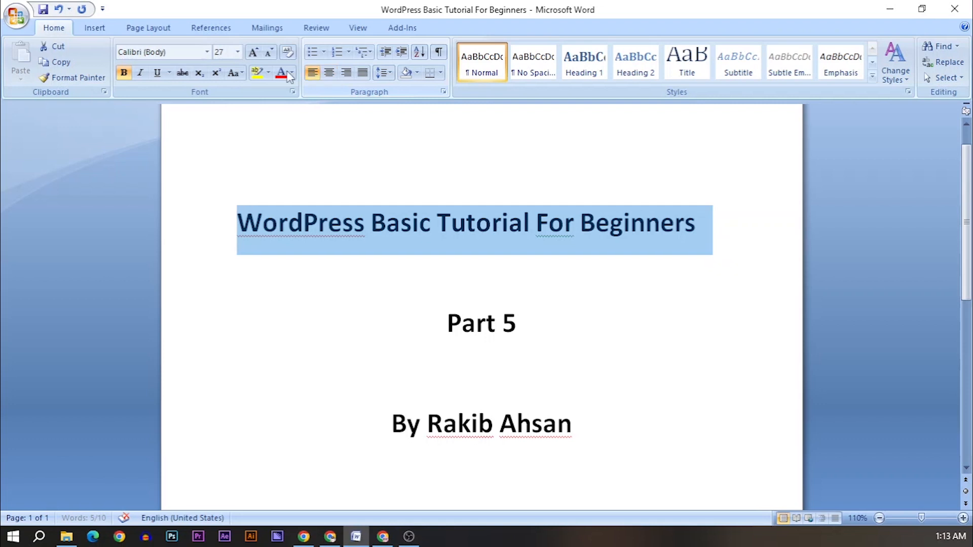
pyautogui.click(382, 536)
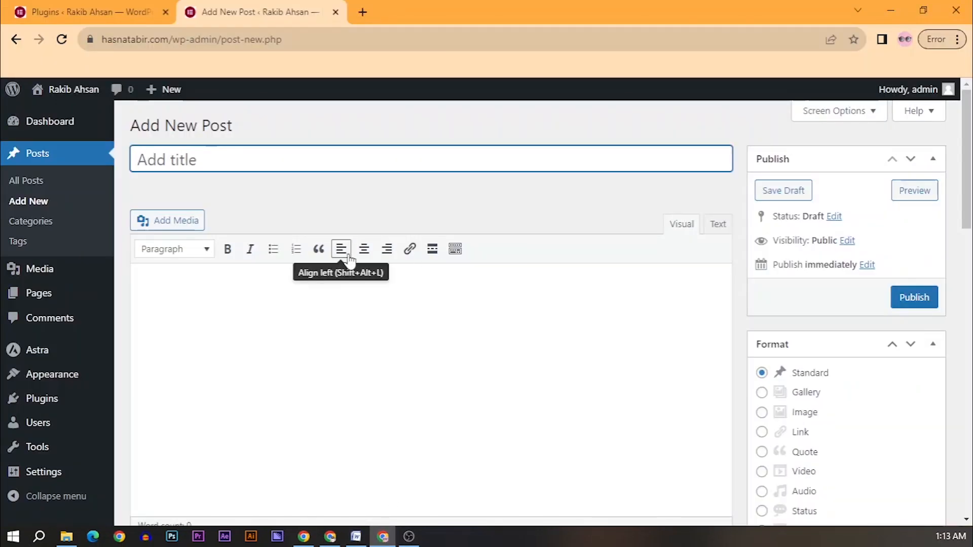
# Step: Copy the tutorial title from Word and paste it into the post body
pyautogui.click(284, 284)
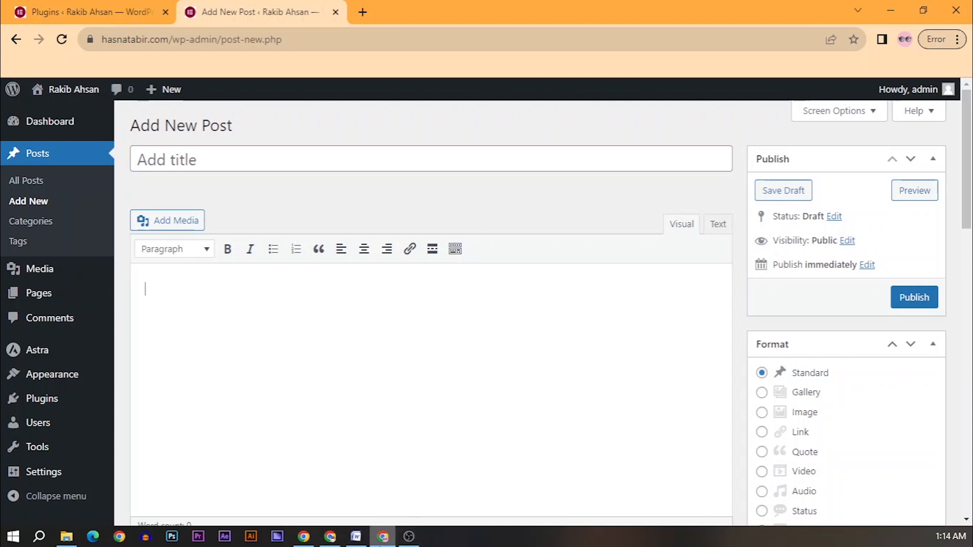
pyautogui.click(357, 536)
pyautogui.rightClick(512, 222)
pyautogui.click(545, 241)
pyautogui.click(383, 536)
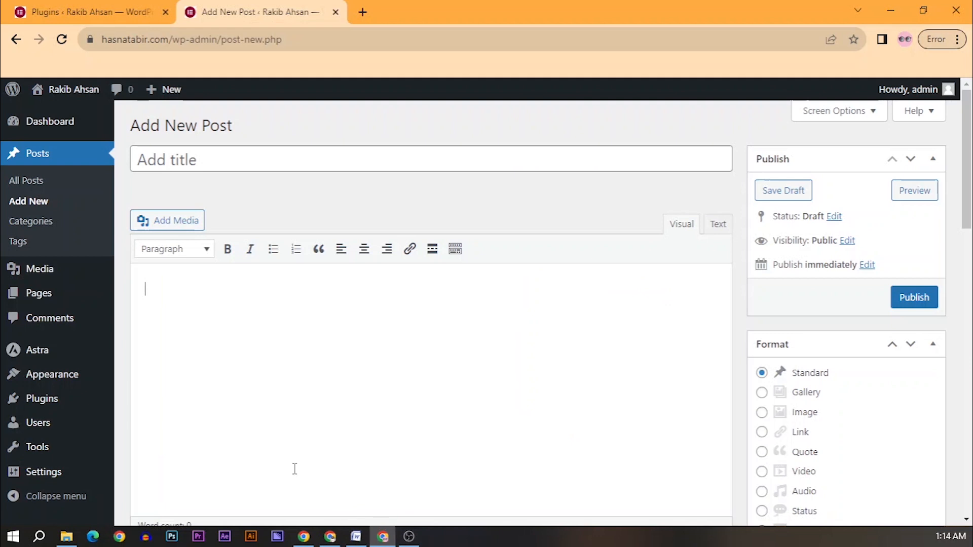
pyautogui.rightClick(200, 278)
pyautogui.click(235, 378)
# Step: Try bold, Heading 1, italic, bulleted and numbered lists, and left and centre alignment on the title
pyautogui.moveTo(217, 291); pyautogui.dragTo(145, 290)
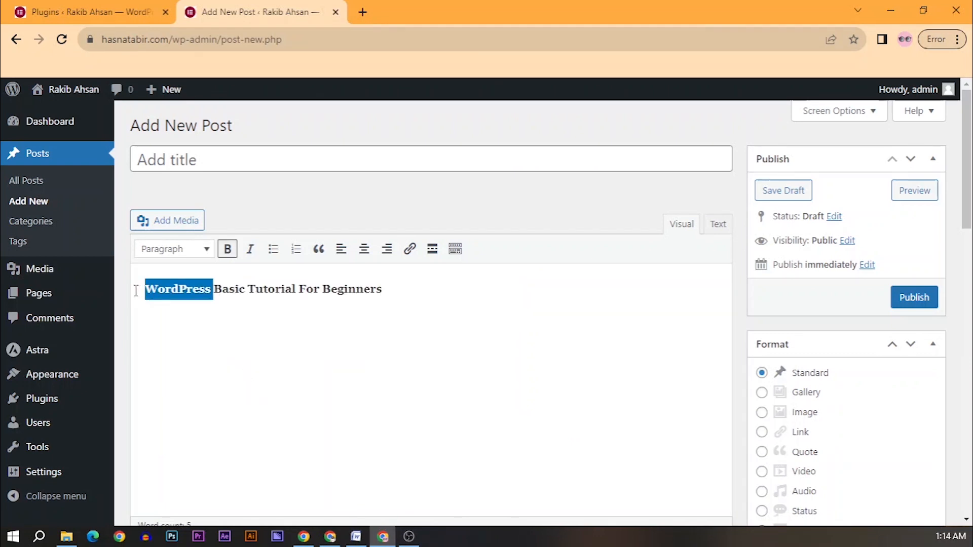
pyautogui.click(228, 249)
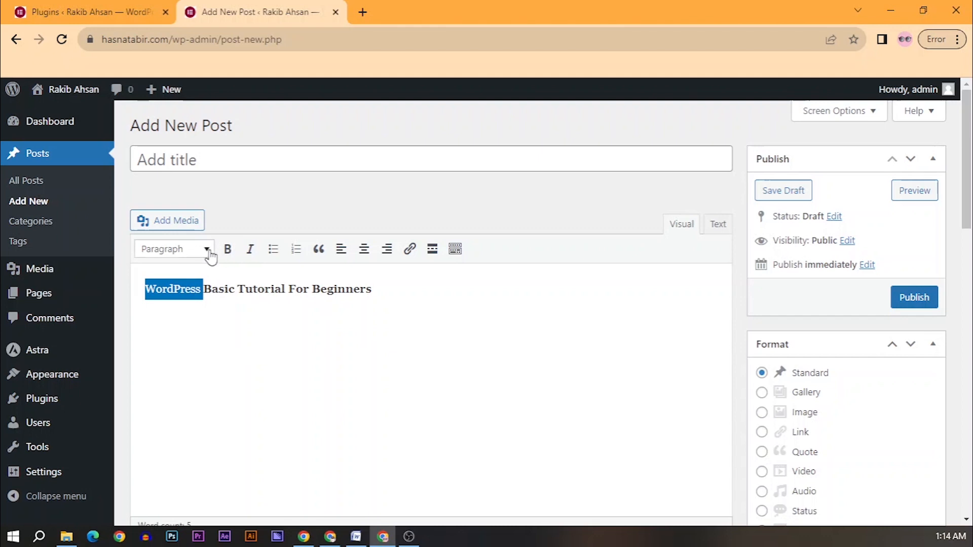
pyautogui.click(209, 251)
pyautogui.click(217, 308)
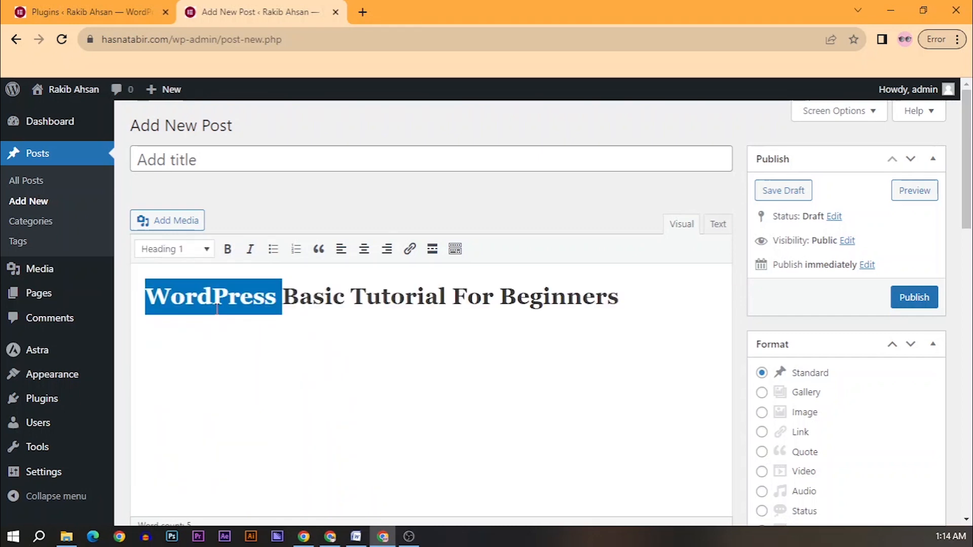
pyautogui.click(227, 249)
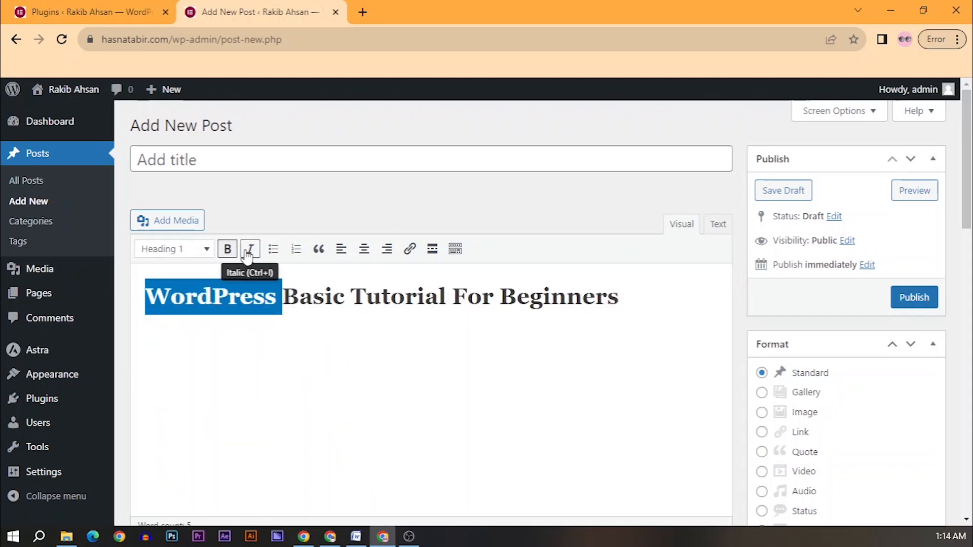
pyautogui.click(249, 252)
pyautogui.click(274, 256)
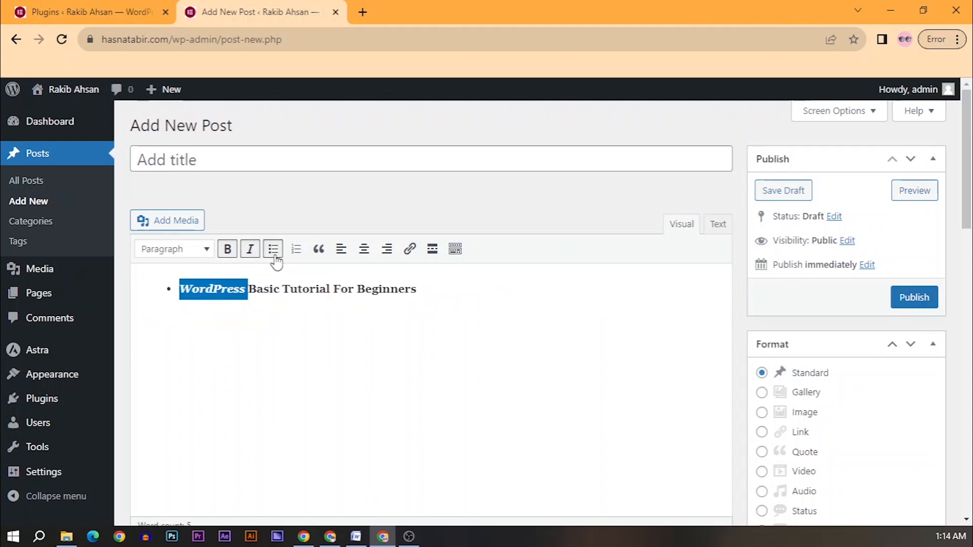
pyautogui.click(272, 251)
pyautogui.click(294, 253)
pyautogui.click(340, 250)
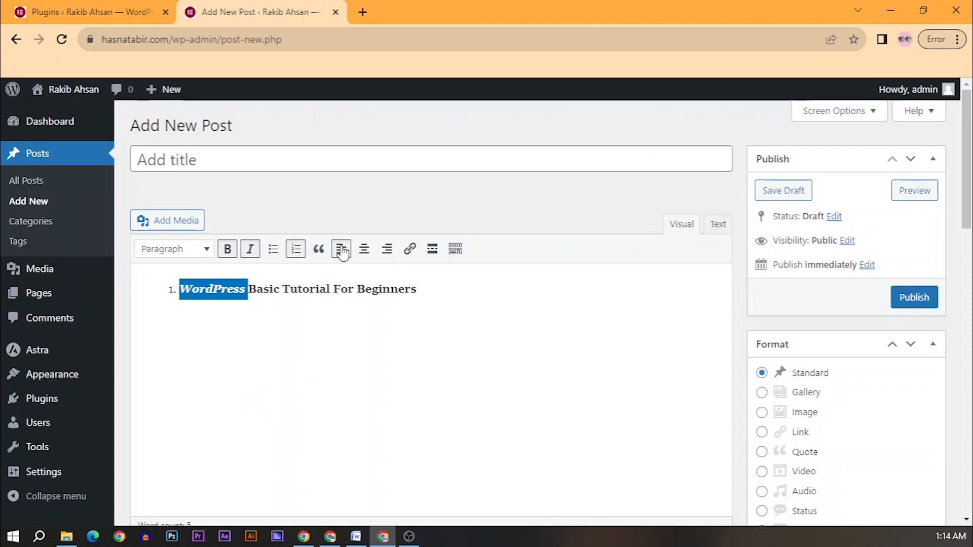
pyautogui.click(361, 250)
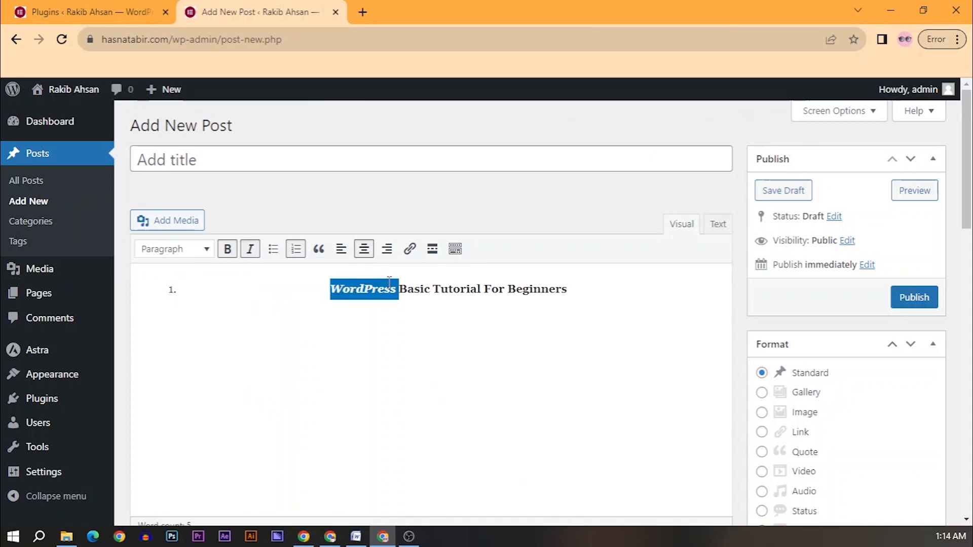
# Step: Insert a Read More break below the title and show the extra formatting toolbar
pyautogui.moveTo(607, 291); pyautogui.dragTo(343, 290)
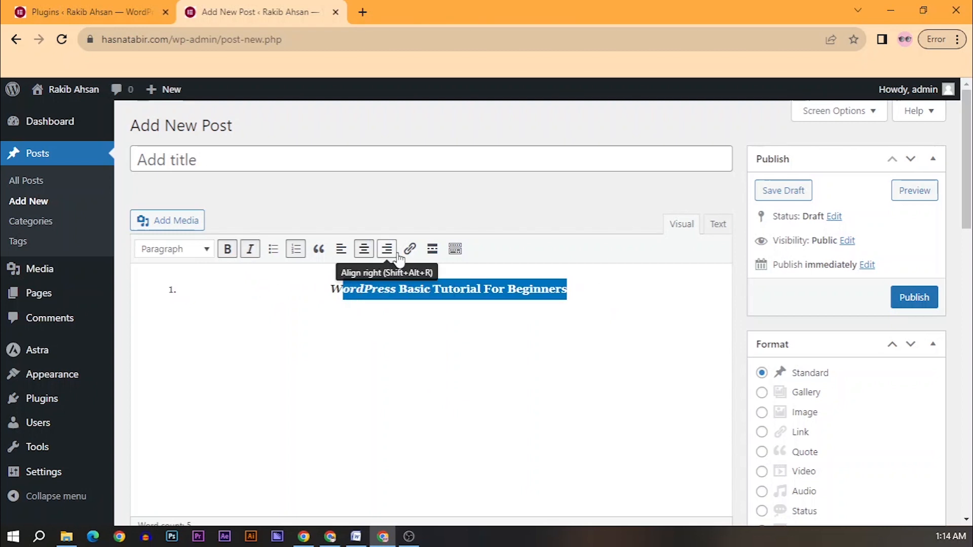
pyautogui.click(409, 251)
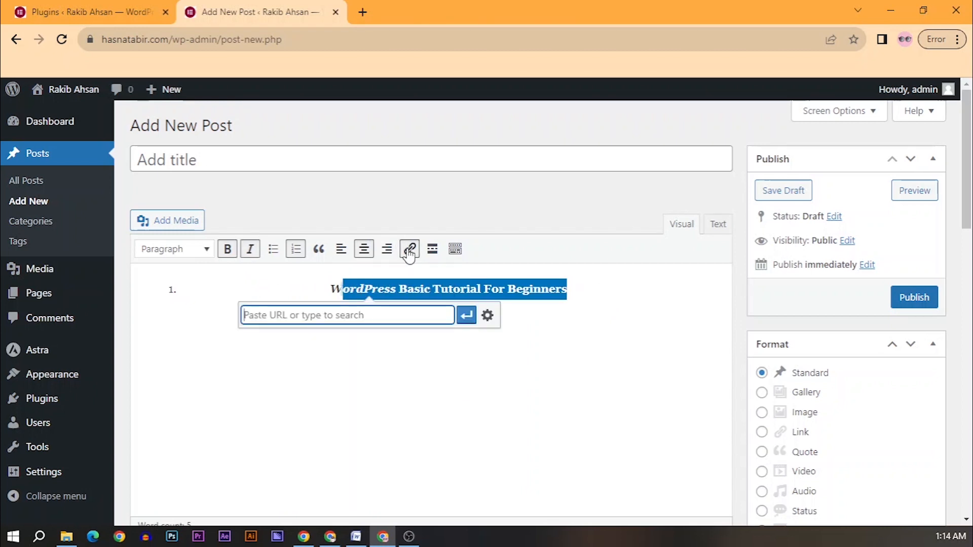
pyautogui.click(433, 251)
pyautogui.click(456, 251)
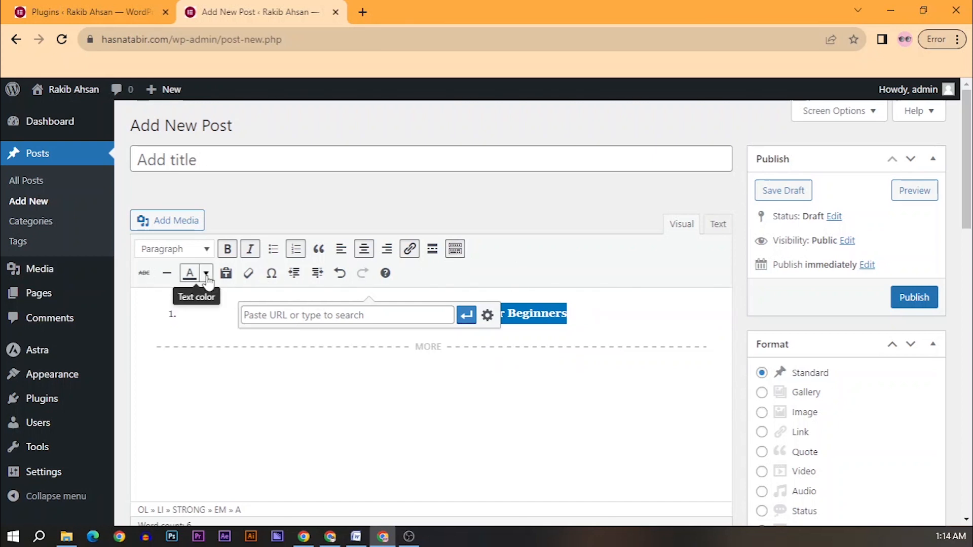
pyautogui.click(480, 359)
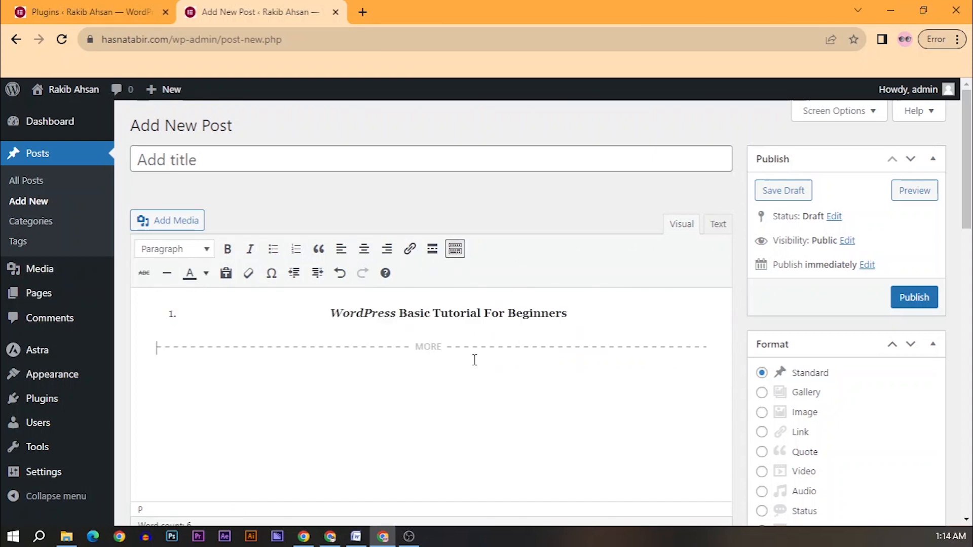
# Step: Colour the words 'WordPress Basic' red
pyautogui.click(330, 313)
pyautogui.moveTo(330, 312); pyautogui.dragTo(448, 314)
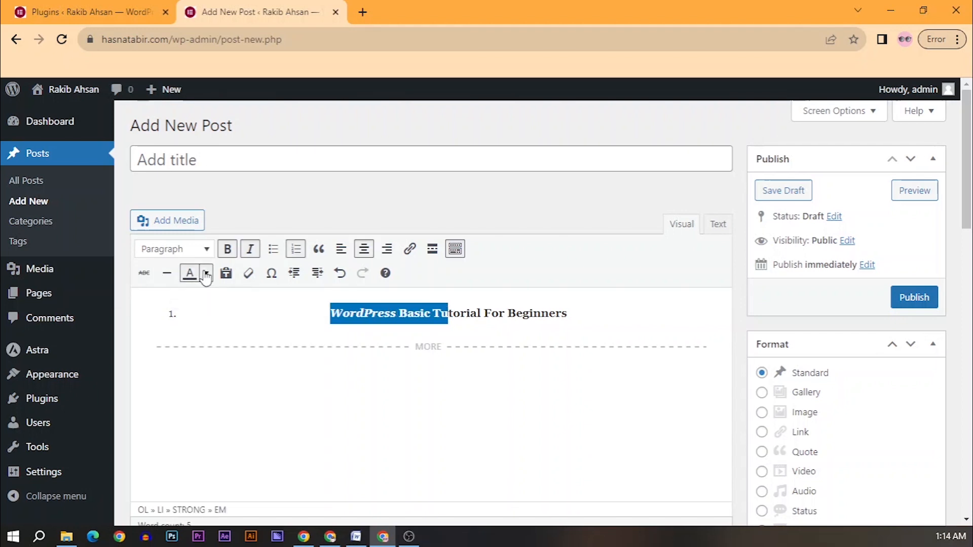
pyautogui.click(206, 275)
pyautogui.click(147, 320)
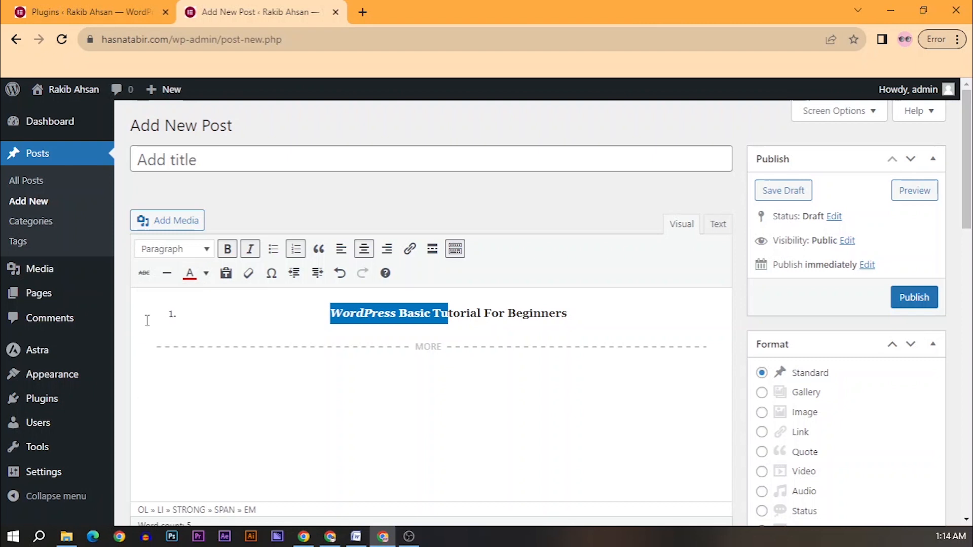
pyautogui.click(378, 314)
# Step: Turn on plain-text pasting and clear the formatting from 'WordPress'
pyautogui.moveTo(432, 313); pyautogui.dragTo(335, 313)
pyautogui.click(226, 274)
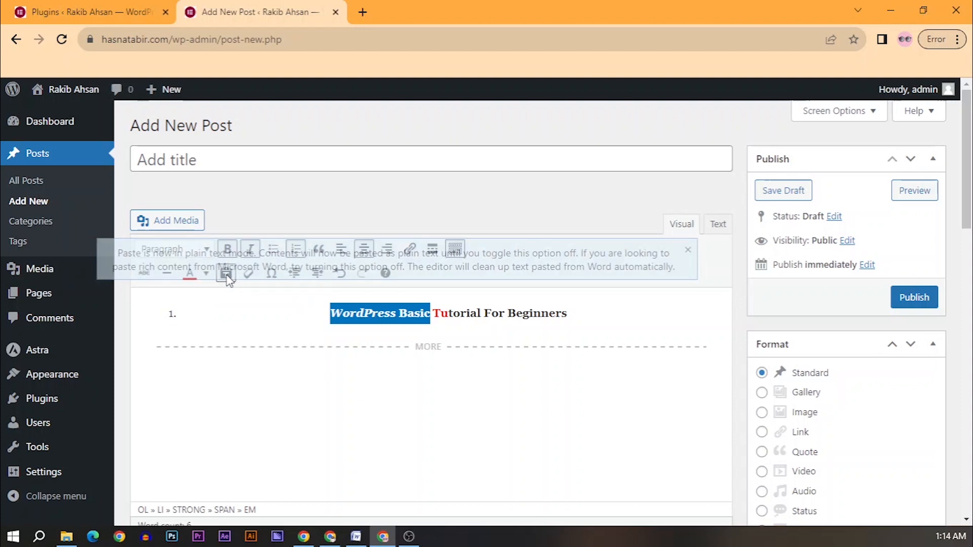
pyautogui.click(283, 306)
pyautogui.click(687, 252)
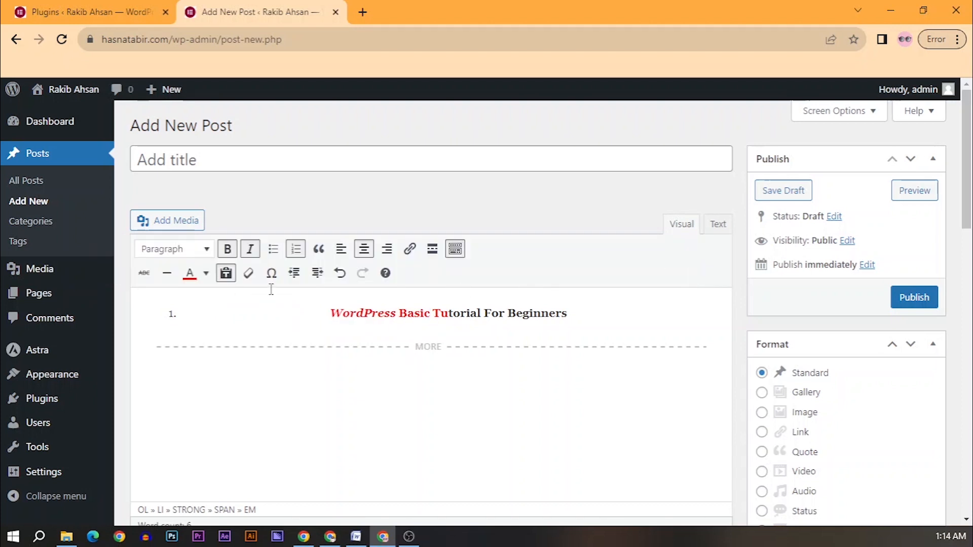
pyautogui.click(256, 280)
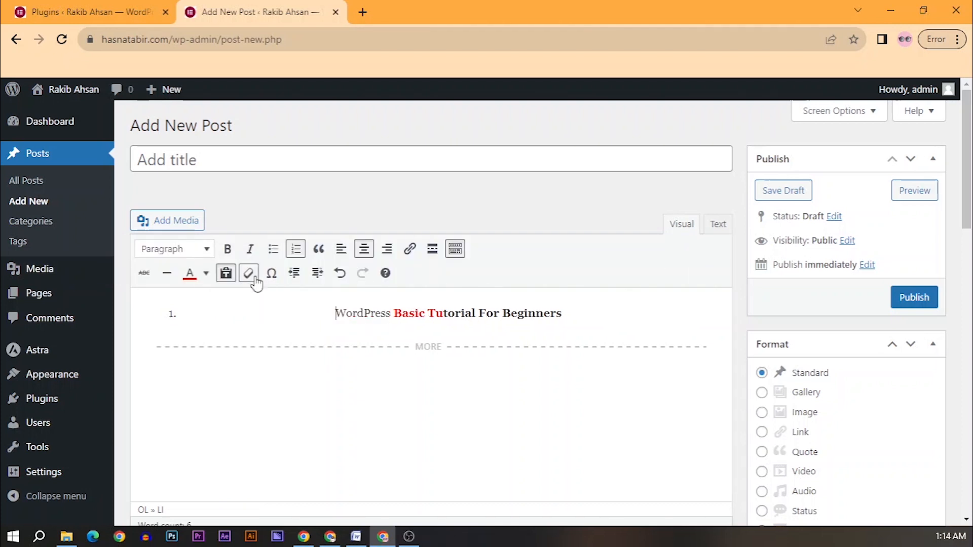
# Step: Take the line out of the numbered list, indent it, then undo and redo the indent
pyautogui.click(294, 273)
pyautogui.click(319, 274)
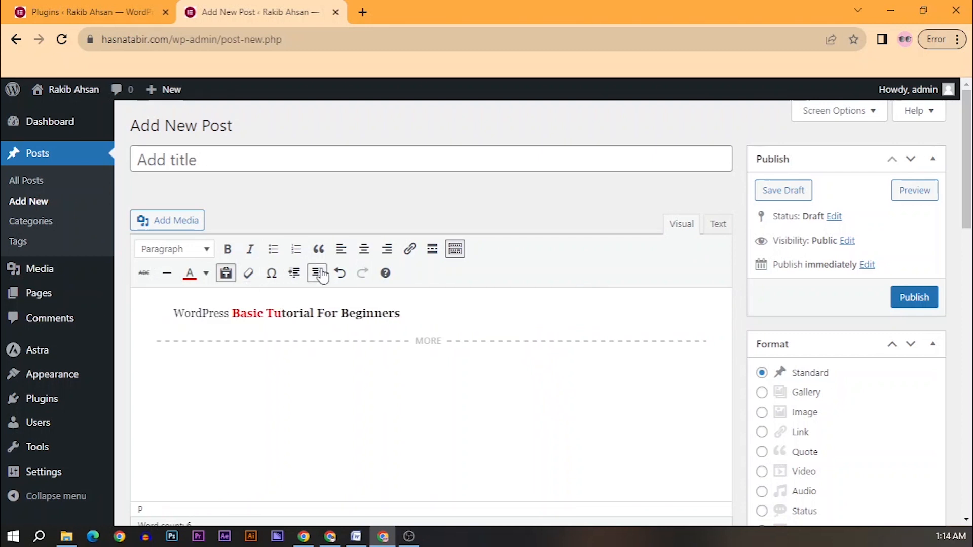
pyautogui.click(345, 277)
pyautogui.click(368, 272)
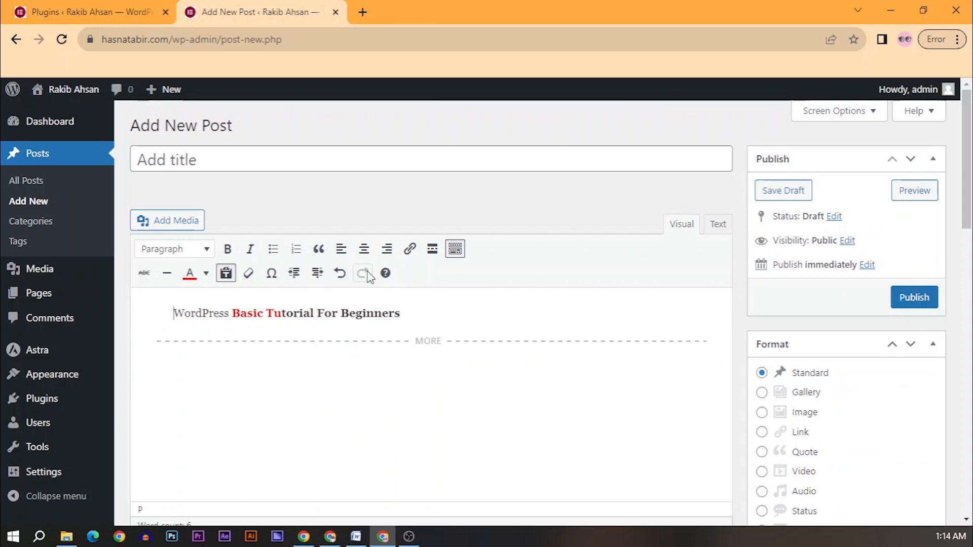
pyautogui.click(355, 536)
pyautogui.click(260, 224)
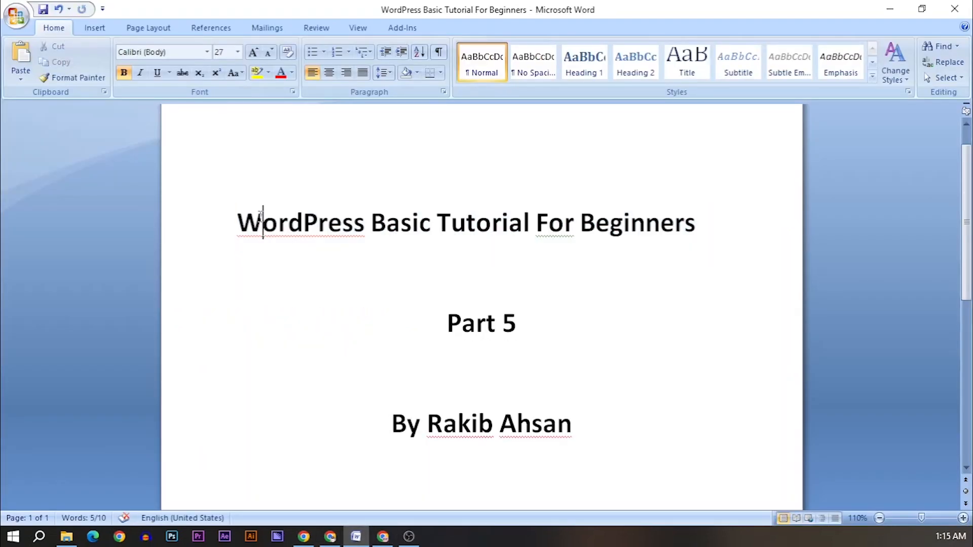
pyautogui.moveTo(283, 225); pyautogui.dragTo(226, 221)
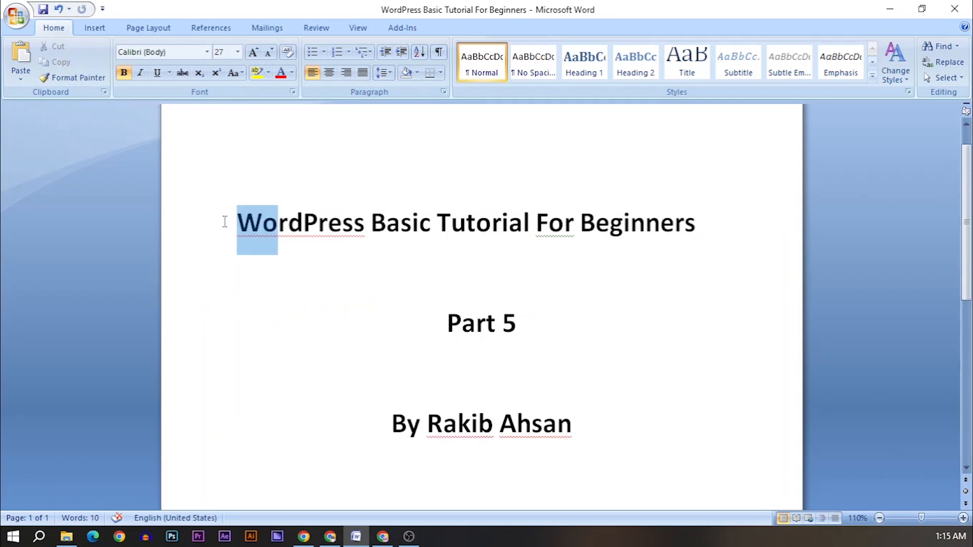
pyautogui.press('BackSpace')
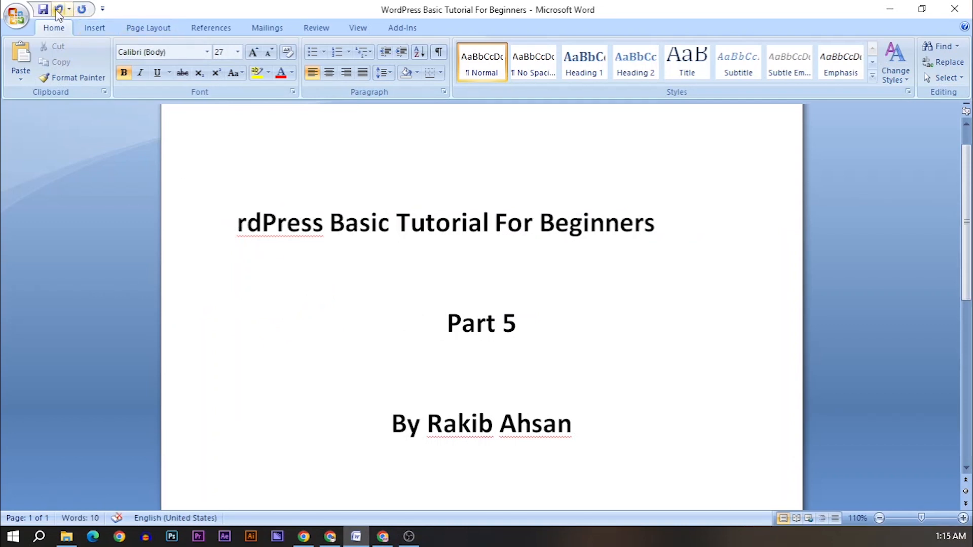
pyautogui.click(82, 10)
pyautogui.click(59, 9)
pyautogui.click(59, 10)
pyautogui.click(407, 309)
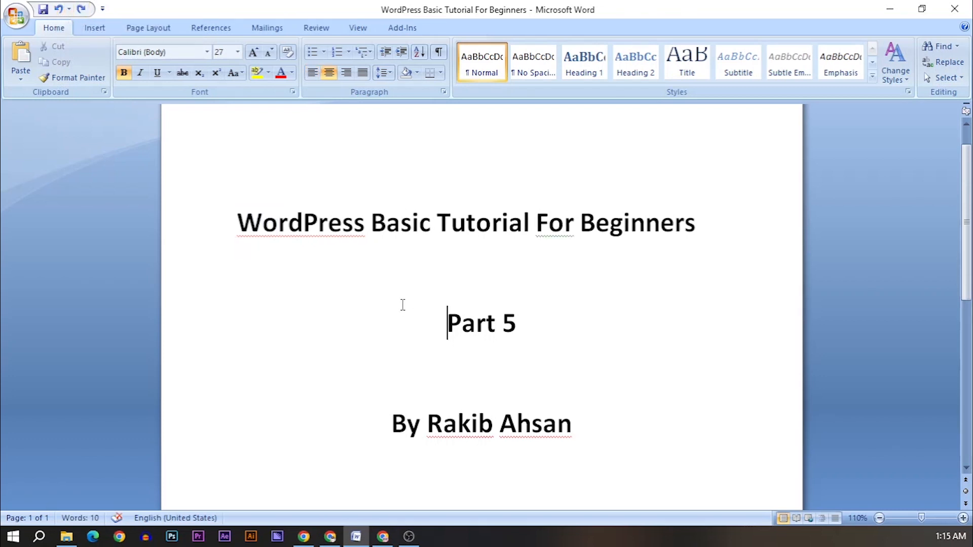
pyautogui.click(383, 537)
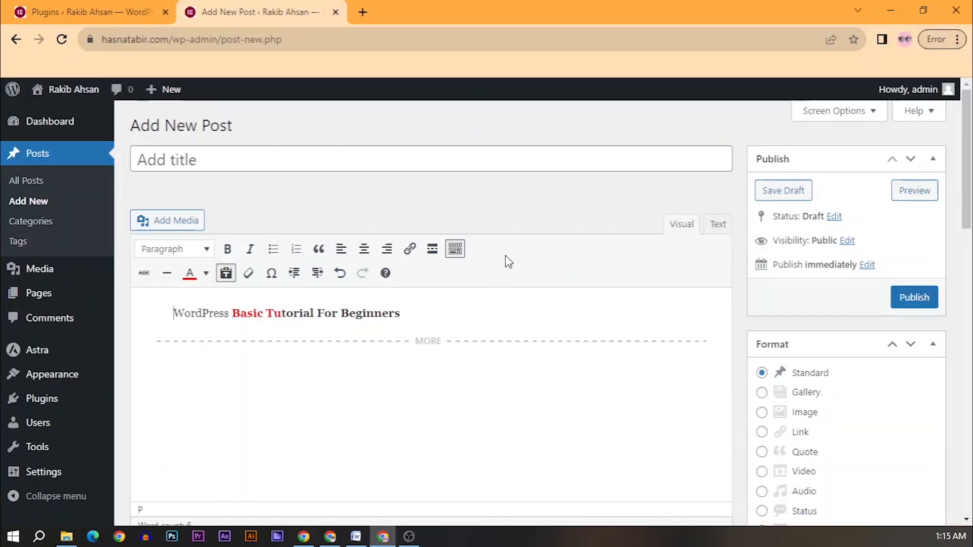
# Step: Scroll through the auto-saved draft post, then return to the Plugins tab with Classic Editor active
pyautogui.scroll(-3, 615, 367)
pyautogui.scroll(3, 653, 350)
pyautogui.click(60, 14)
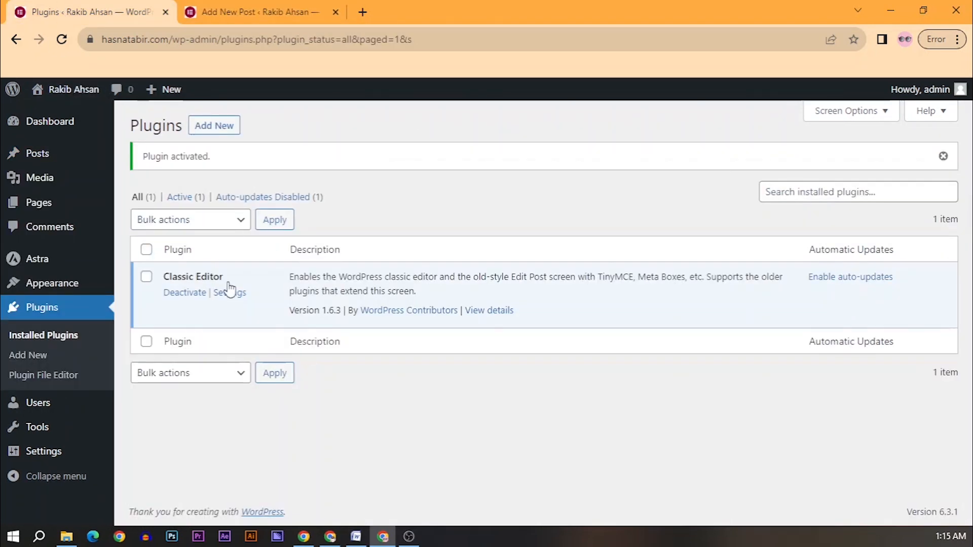
pyautogui.click(254, 12)
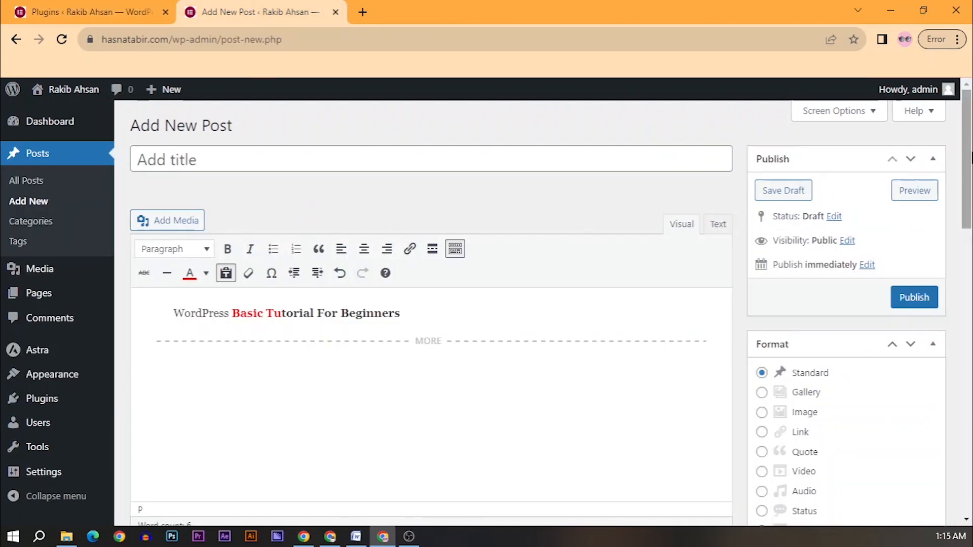
pyautogui.scroll(-3, 971, 217)
pyautogui.moveTo(971, 212); pyautogui.dragTo(963, 340)
pyautogui.scroll(-7, 827, 343)
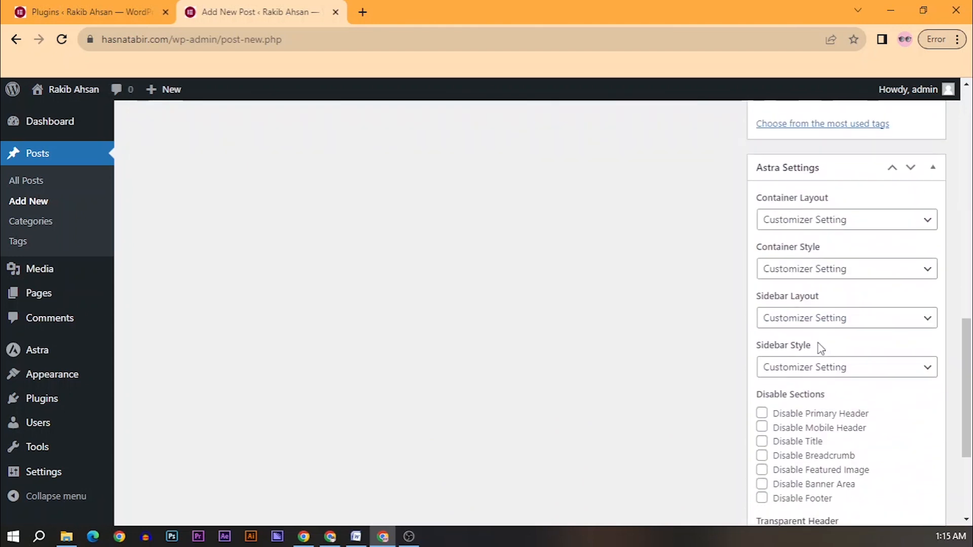
pyautogui.scroll(7, 811, 337)
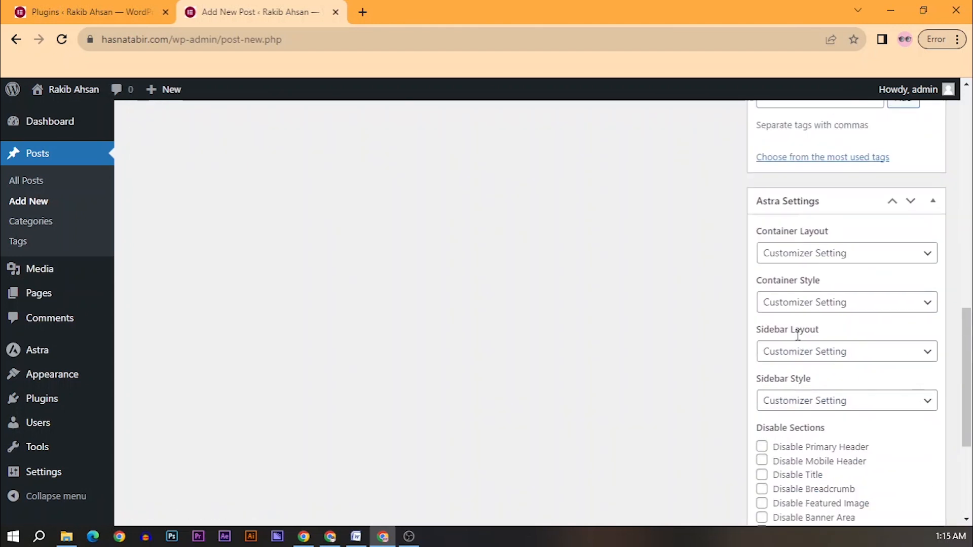
pyautogui.scroll(10, 796, 333)
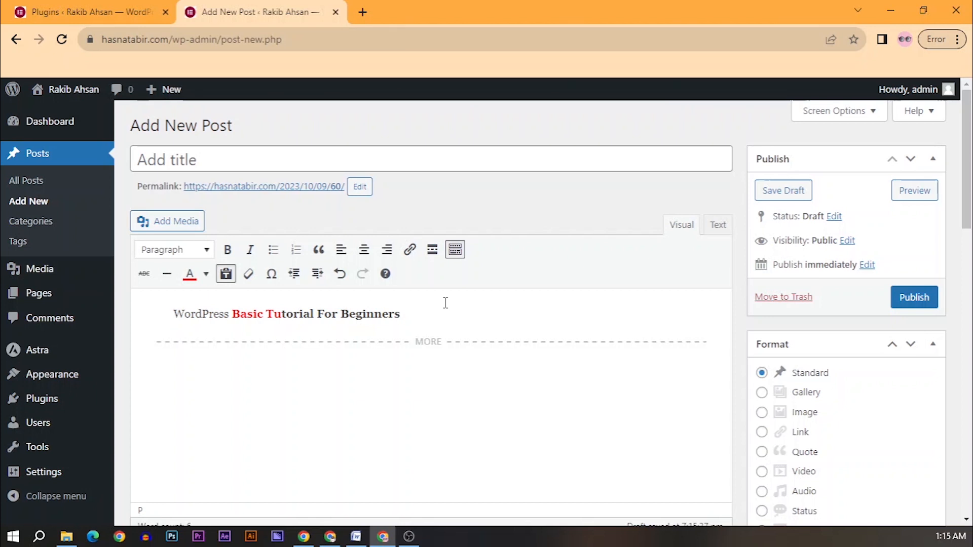
pyautogui.click(101, 12)
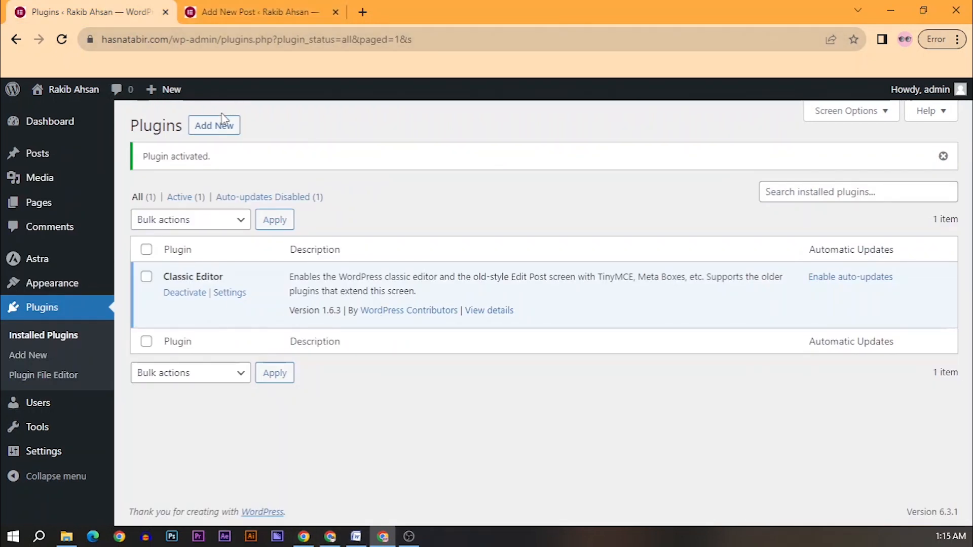
# Step: On Add Plugins, open the Popular tab and start installing Elementor Website Builder
pyautogui.click(208, 129)
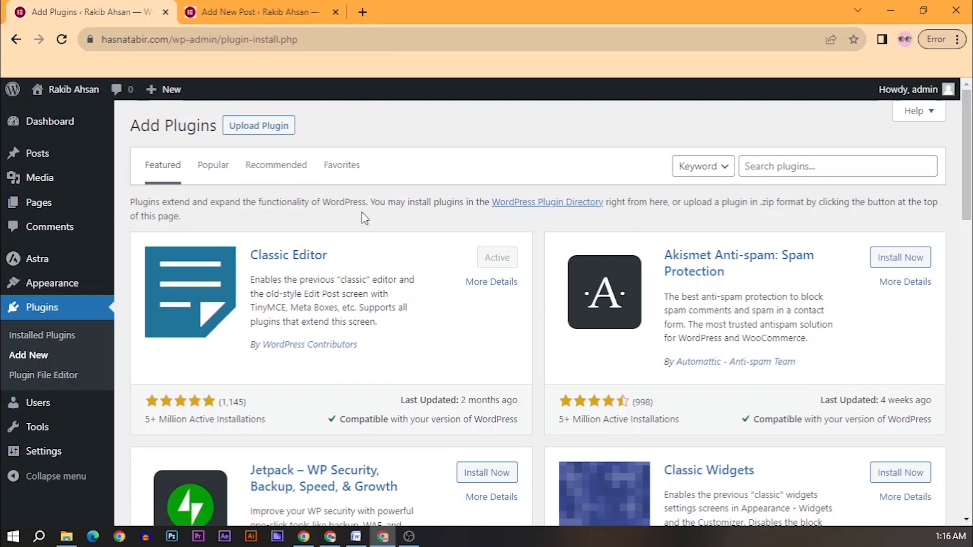
pyautogui.scroll(-2, 491, 345)
pyautogui.moveTo(969, 205); pyautogui.dragTo(968, 148)
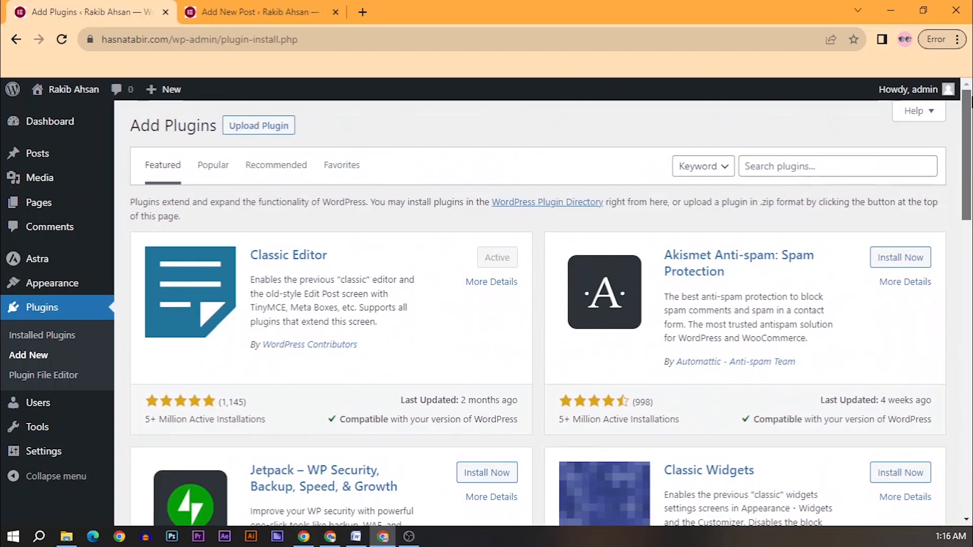
pyautogui.click(219, 176)
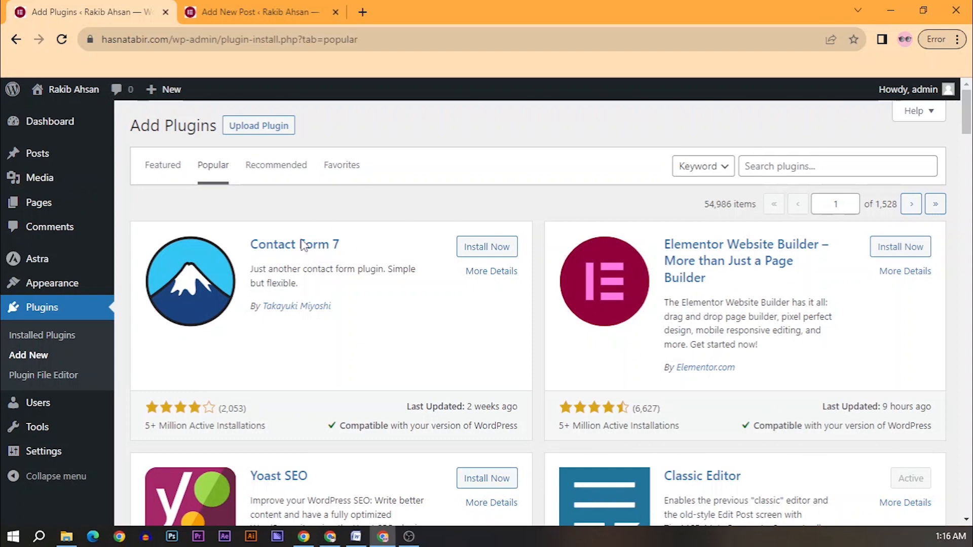
pyautogui.moveTo(247, 244); pyautogui.dragTo(365, 241)
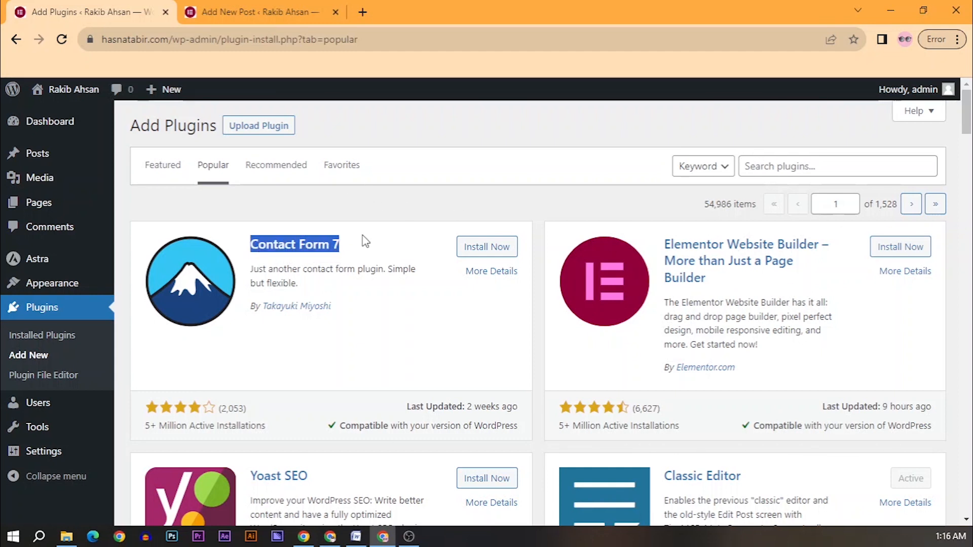
pyautogui.click(365, 208)
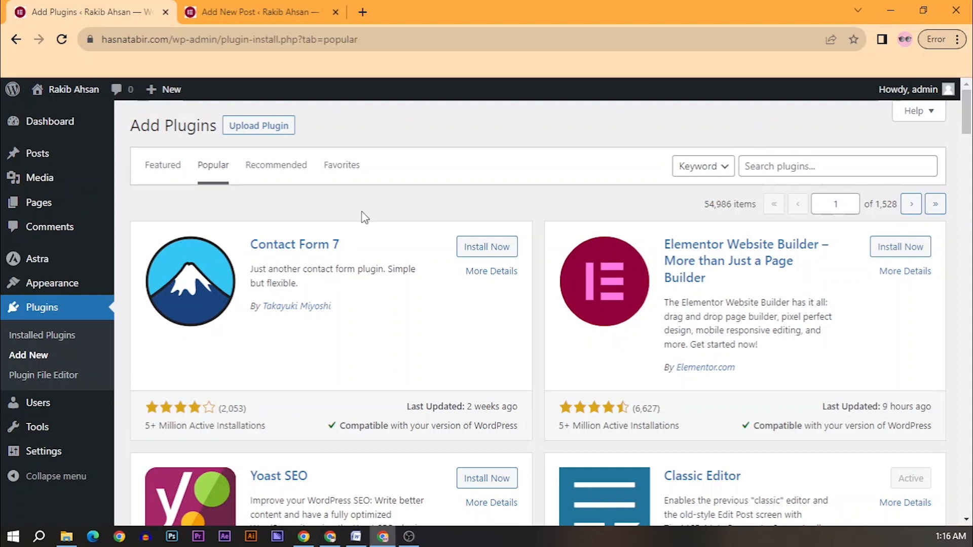
pyautogui.click(904, 253)
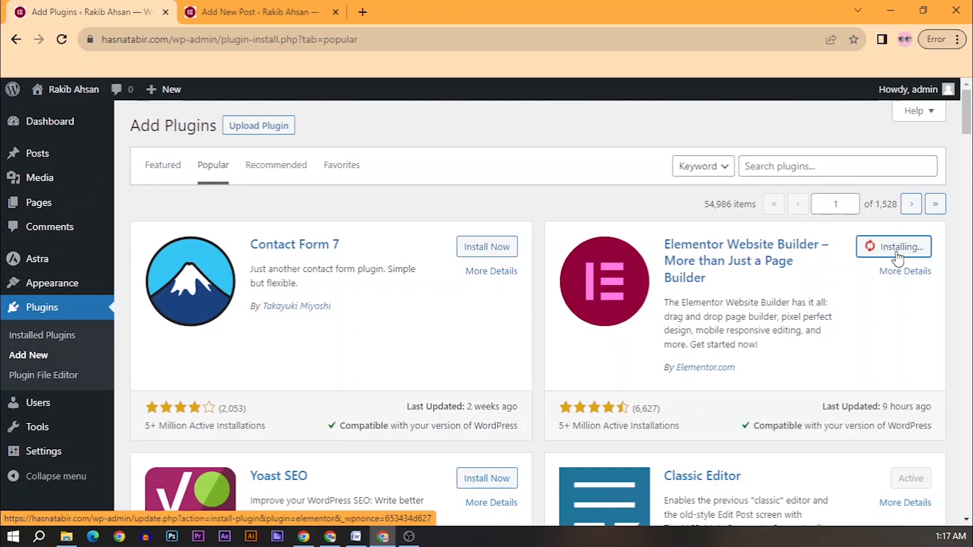
# Step: Activate Elementor, confirm it in the Installed Plugins list, and return to Add New
pyautogui.scroll(-4, 886, 255)
pyautogui.scroll(4, 877, 255)
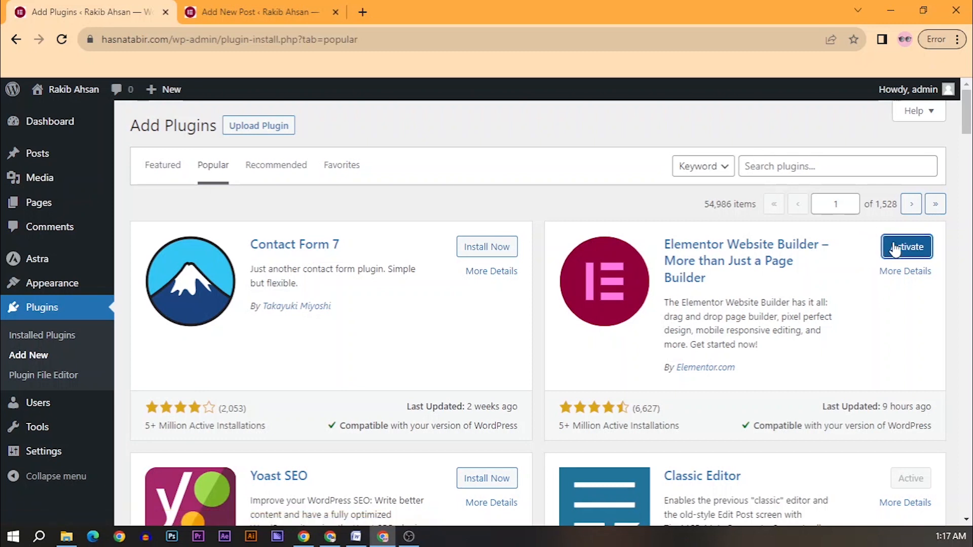
pyautogui.click(901, 248)
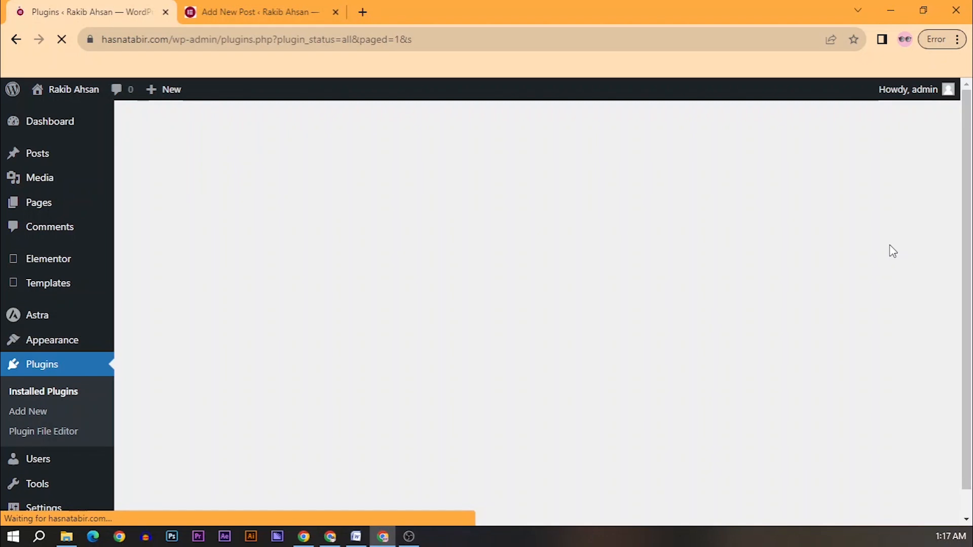
pyautogui.moveTo(164, 343); pyautogui.dragTo(232, 343)
pyautogui.click(257, 343)
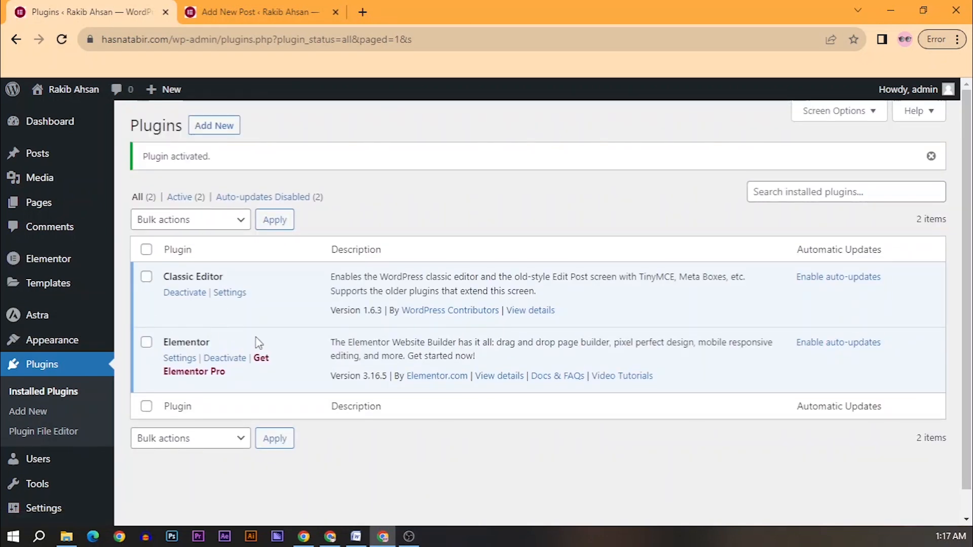
pyautogui.click(211, 129)
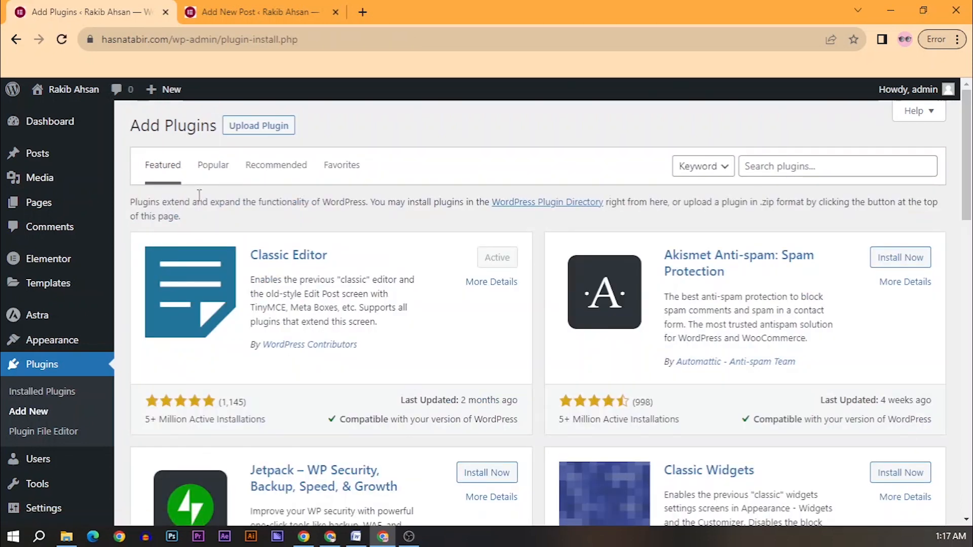
# Step: Browse the Popular plugins tab, looking over cards such as Yoast SEO, WooCommerce and Akismet
pyautogui.click(205, 175)
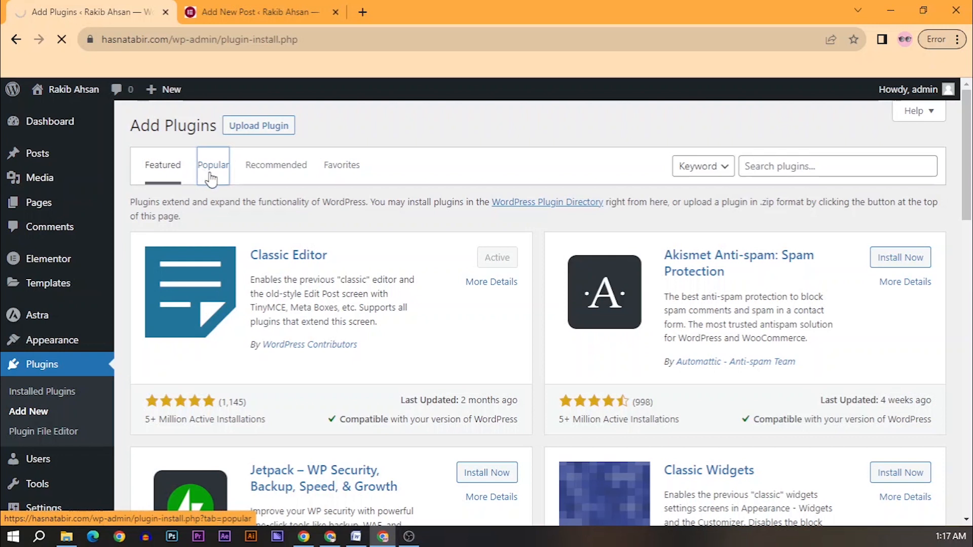
pyautogui.scroll(-3, 402, 305)
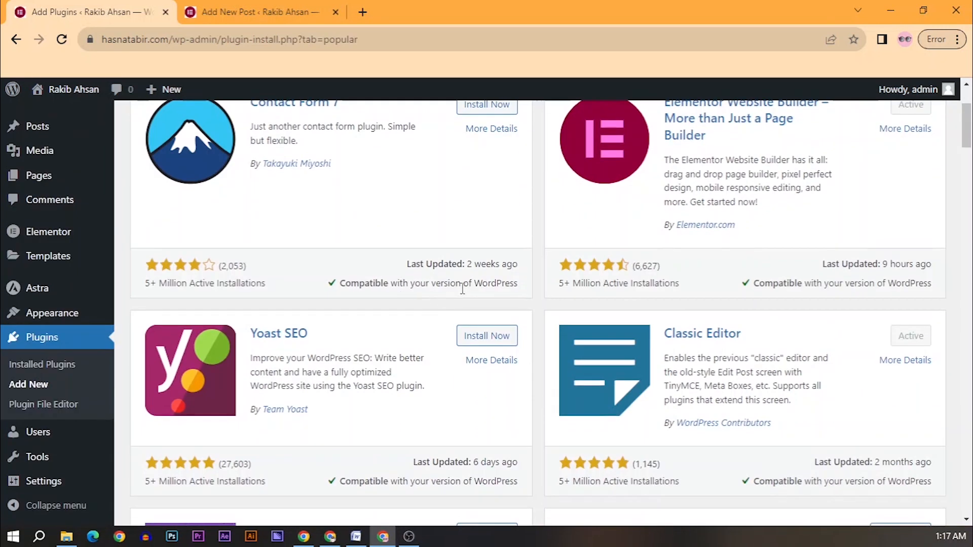
pyautogui.scroll(3, 817, 151)
pyautogui.moveTo(966, 124); pyautogui.dragTo(966, 163)
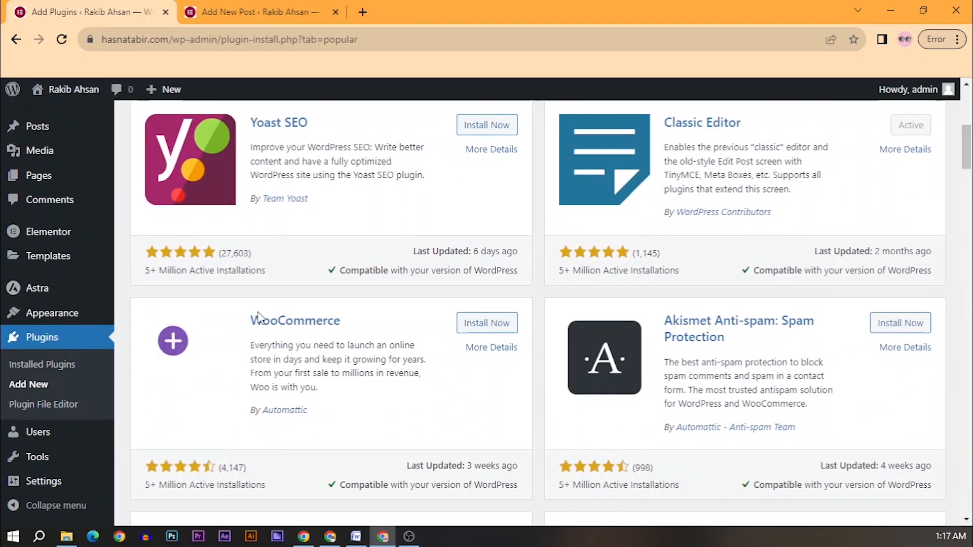
pyautogui.moveTo(259, 316); pyautogui.dragTo(348, 318)
pyautogui.click(377, 319)
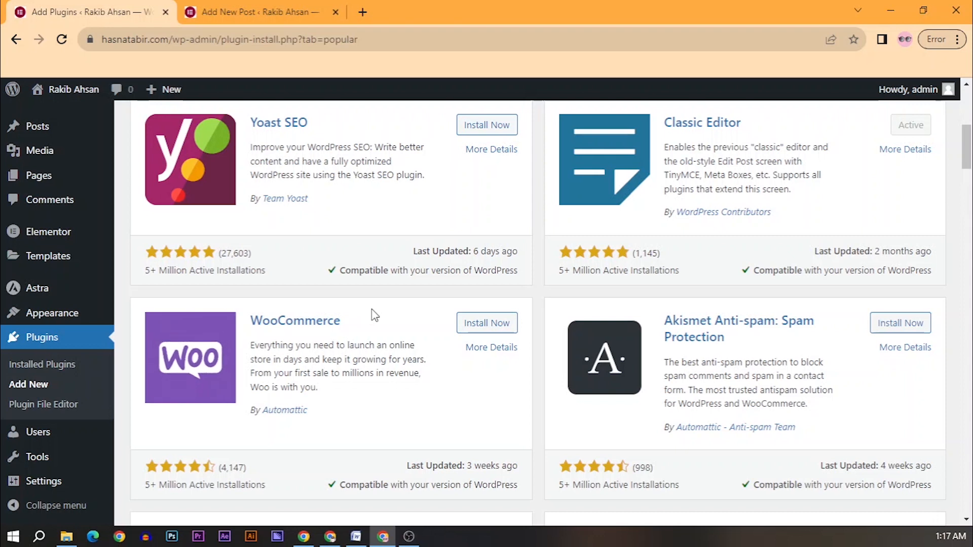
pyautogui.click(369, 11)
# Step: Search Google for 'daraz' and open the Daraz shopping site
pyautogui.write('daraz')
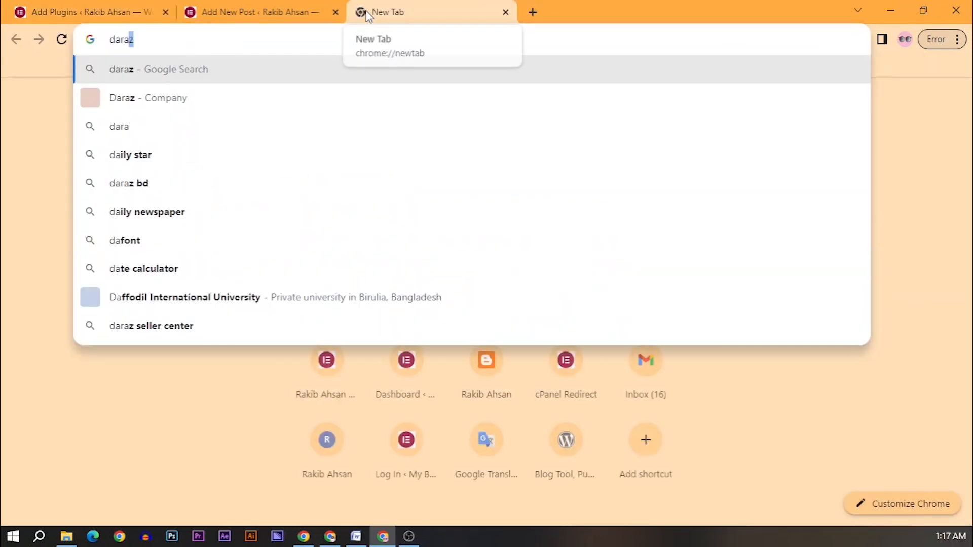
pyautogui.press('Return')
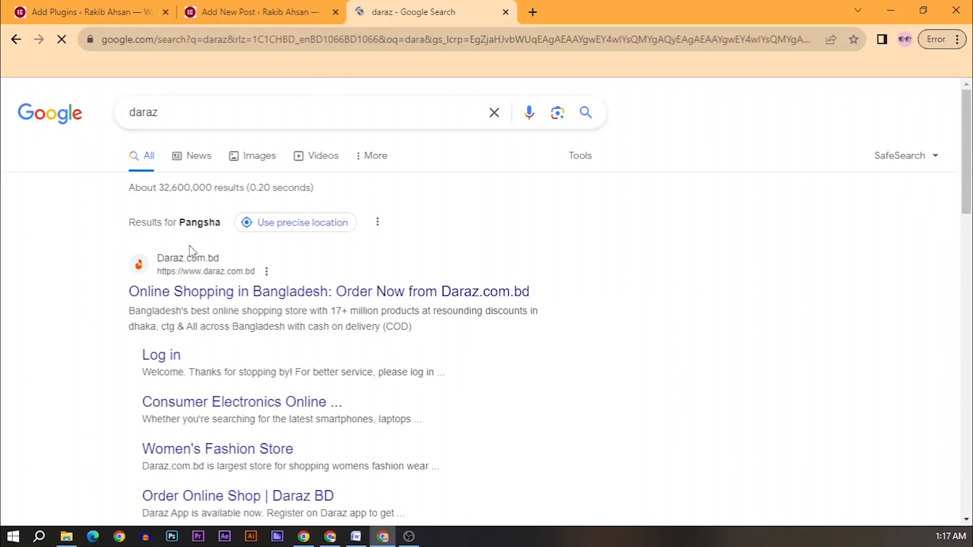
pyautogui.click(186, 296)
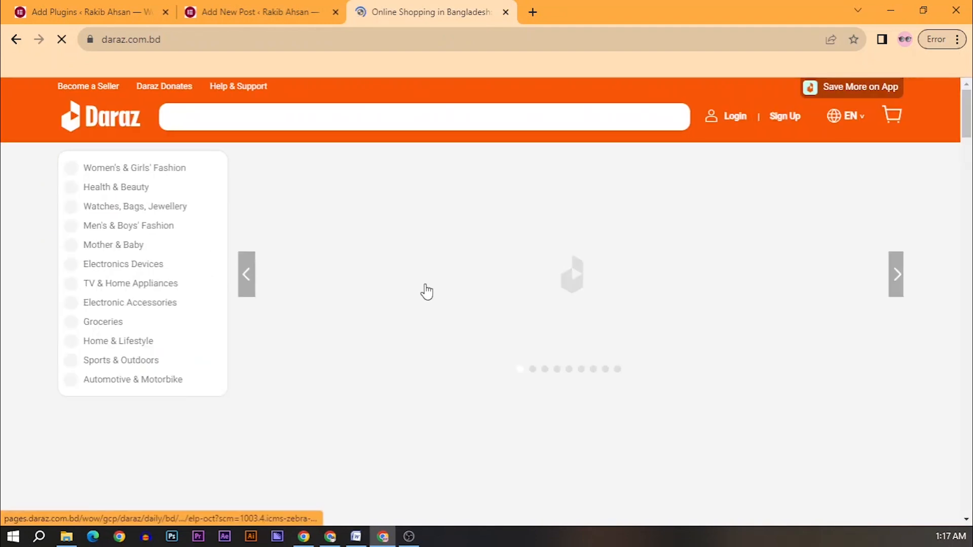
# Step: Browse Daraz to the i7S TWS earbuds flash-sale page at ৳264, then return to WordPress
pyautogui.scroll(-5, 429, 303)
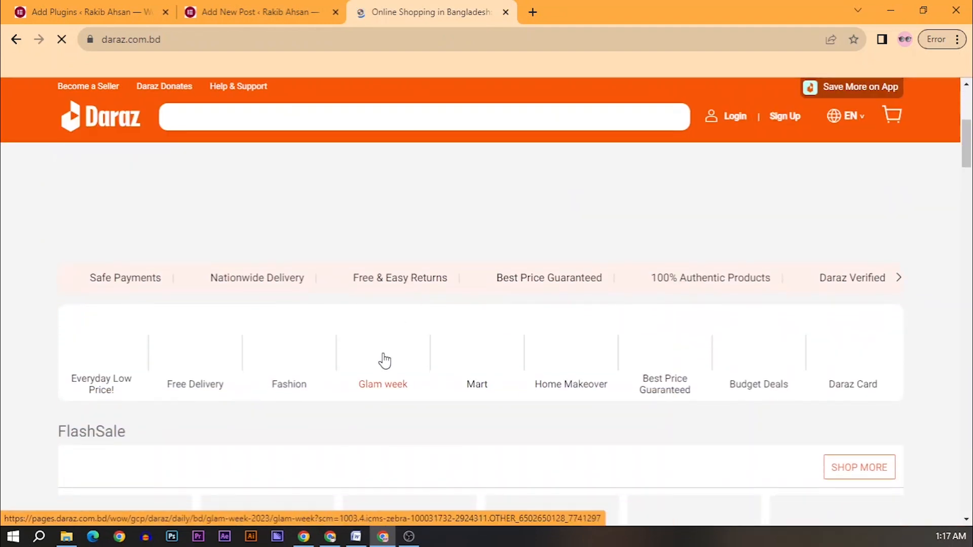
pyautogui.scroll(-5, 383, 361)
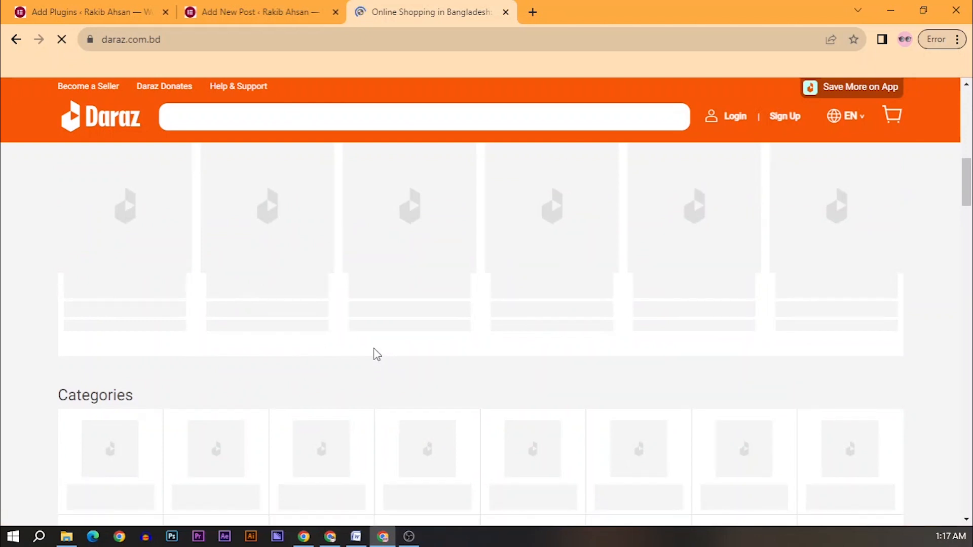
pyautogui.scroll(7, 377, 355)
pyautogui.scroll(-5, 375, 354)
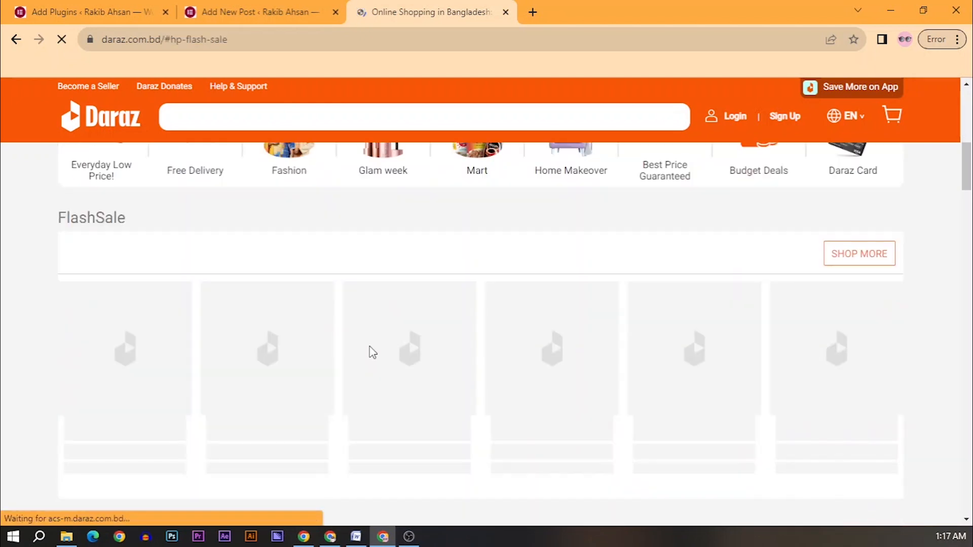
pyautogui.scroll(-5, 132, 356)
pyautogui.scroll(6, 209, 364)
pyautogui.scroll(-1, 210, 372)
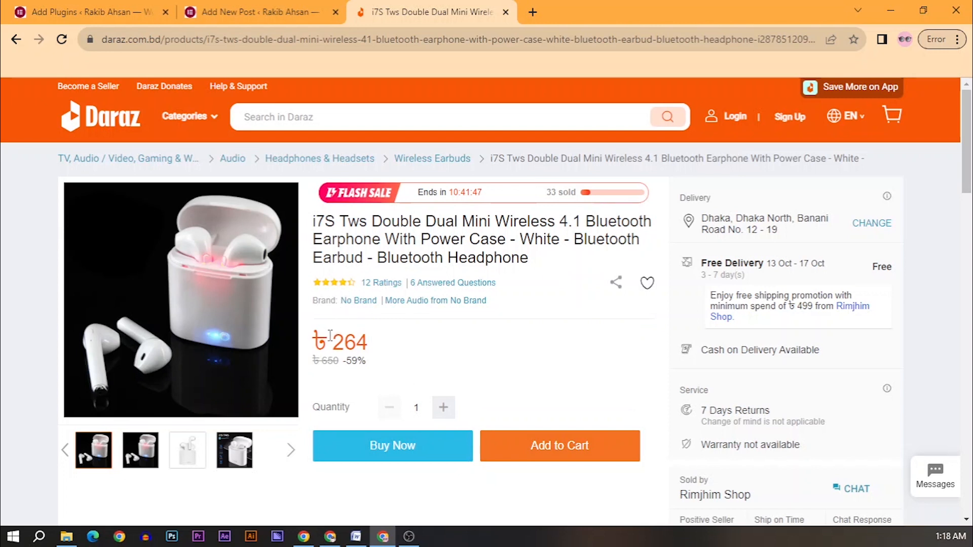
pyautogui.moveTo(329, 336); pyautogui.dragTo(375, 344)
pyautogui.click(397, 335)
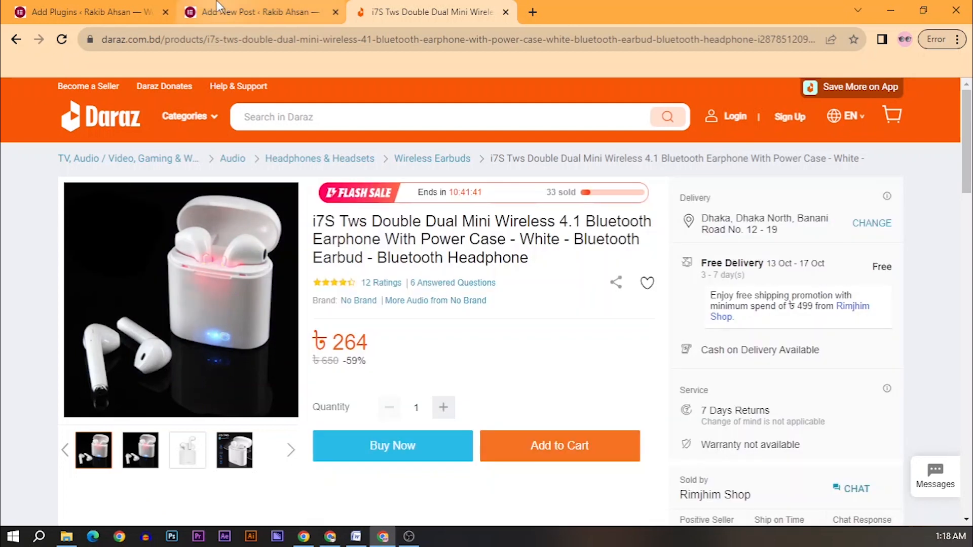
pyautogui.click(87, 12)
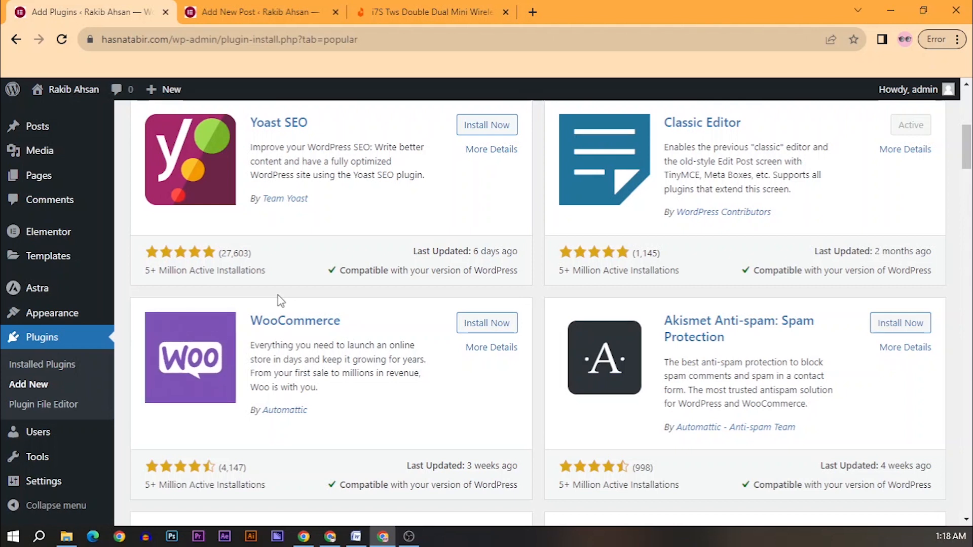
# Step: Scroll through the Popular plugin cards, with Elementor and Classic Editor shown active, then back to top
pyautogui.scroll(-1, 319, 322)
pyautogui.scroll(-5, 321, 325)
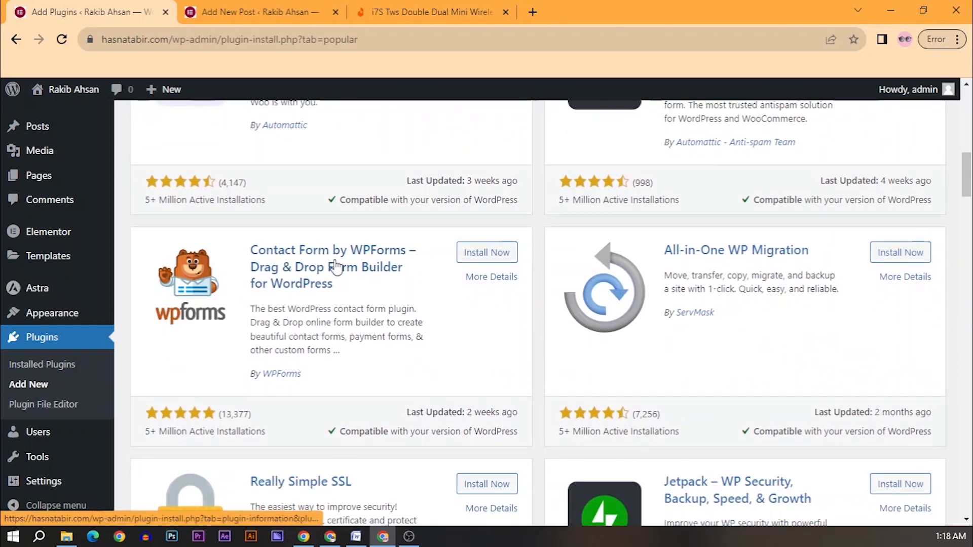
pyautogui.scroll(2, 321, 304)
pyautogui.scroll(-3, 317, 276)
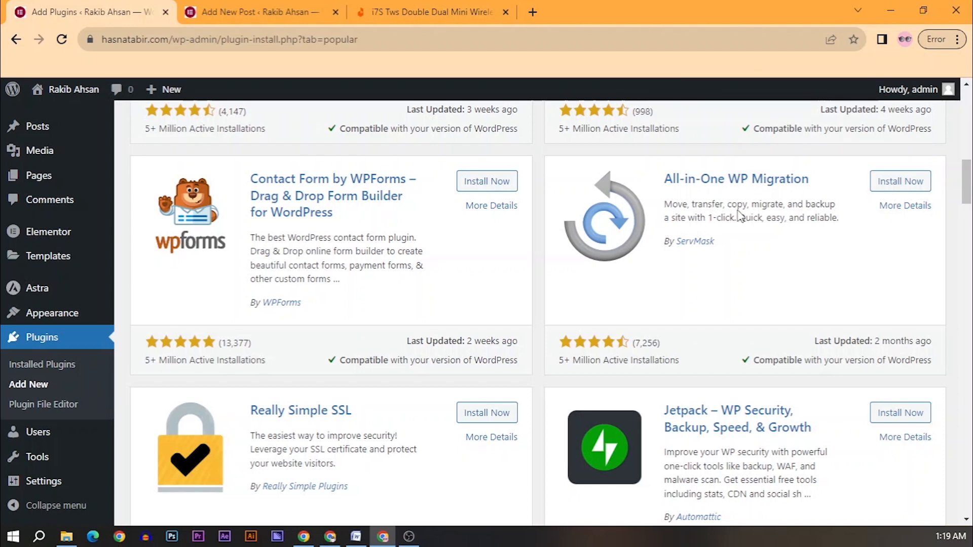
pyautogui.scroll(-4, 627, 374)
pyautogui.scroll(7, 626, 373)
pyautogui.scroll(10, 626, 373)
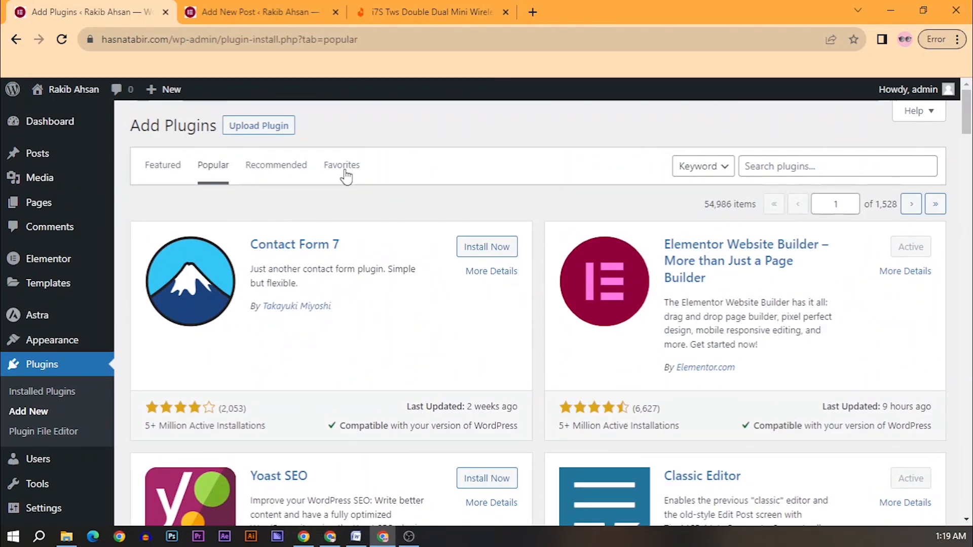
# Step: Look through the Recommended plugin suggestions, then bring up the Upload Plugin form
pyautogui.click(288, 169)
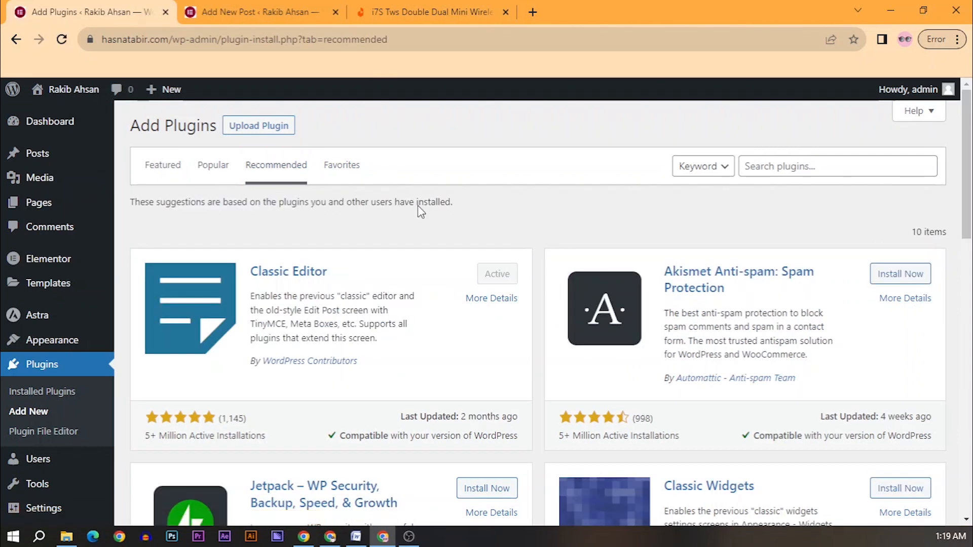
pyautogui.scroll(-6, 708, 304)
pyautogui.scroll(6, 311, 266)
pyautogui.scroll(-5, 277, 268)
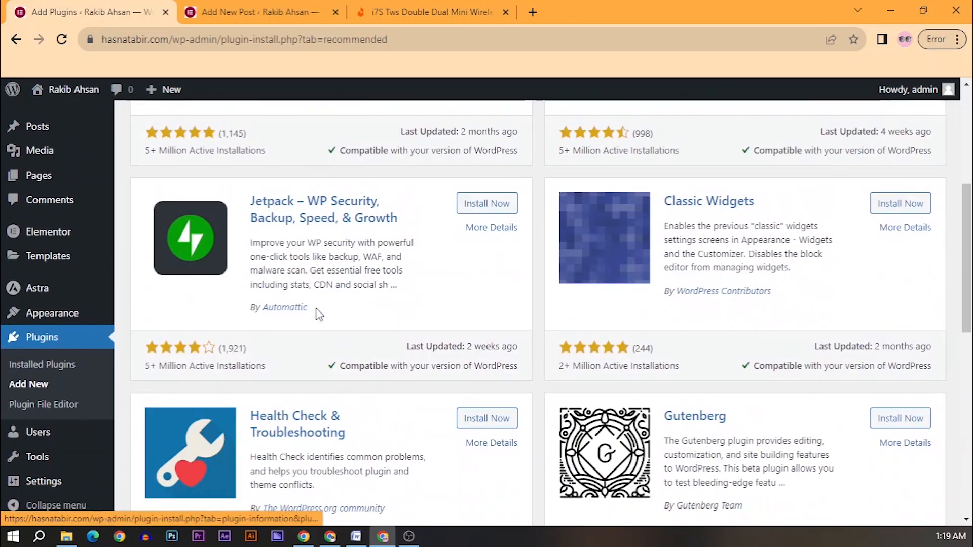
pyautogui.scroll(-5, 319, 317)
pyautogui.scroll(2, 331, 341)
pyautogui.scroll(-3, 405, 382)
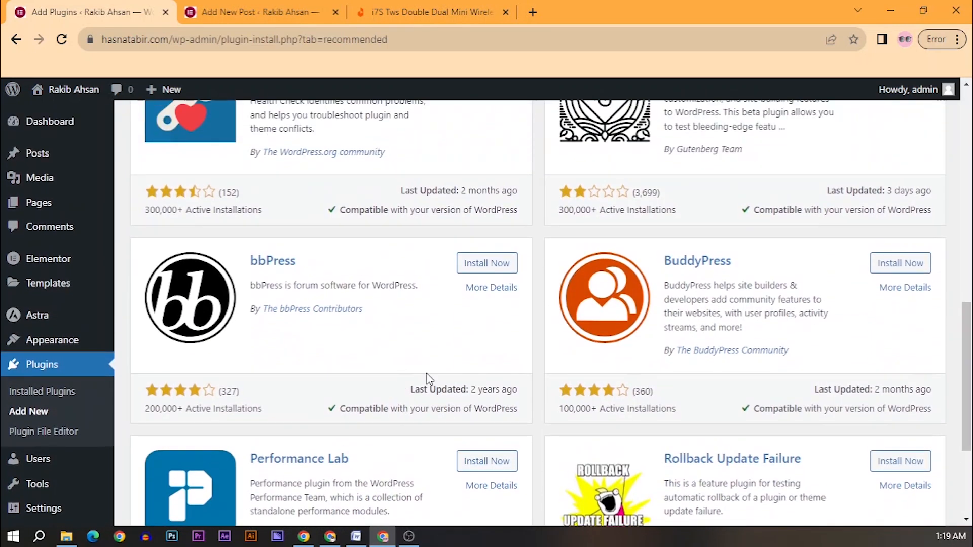
pyautogui.scroll(-3, 441, 371)
pyautogui.scroll(10, 456, 370)
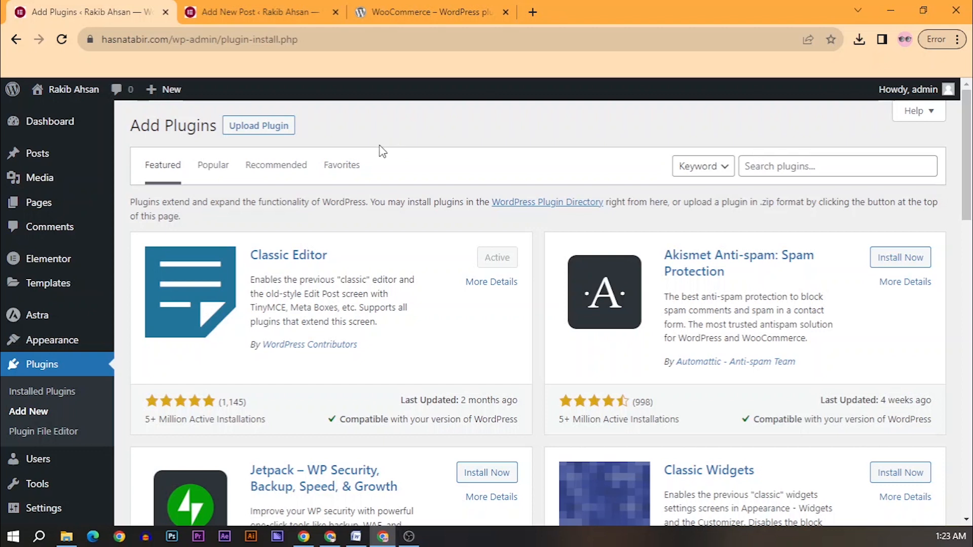
pyautogui.click(273, 131)
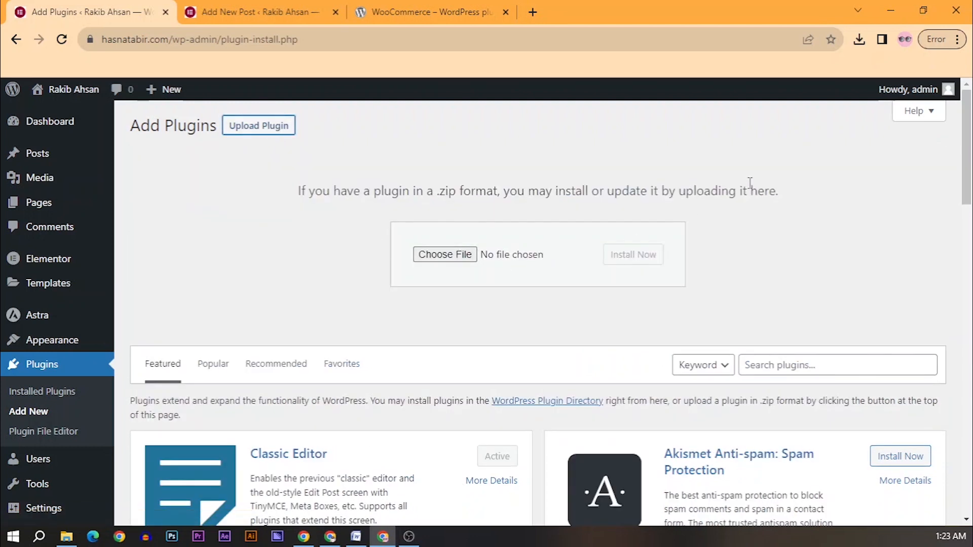
# Step: Choose elementor-pro.3.11.2.zip from the computer and install it with Install Now
pyautogui.click(463, 257)
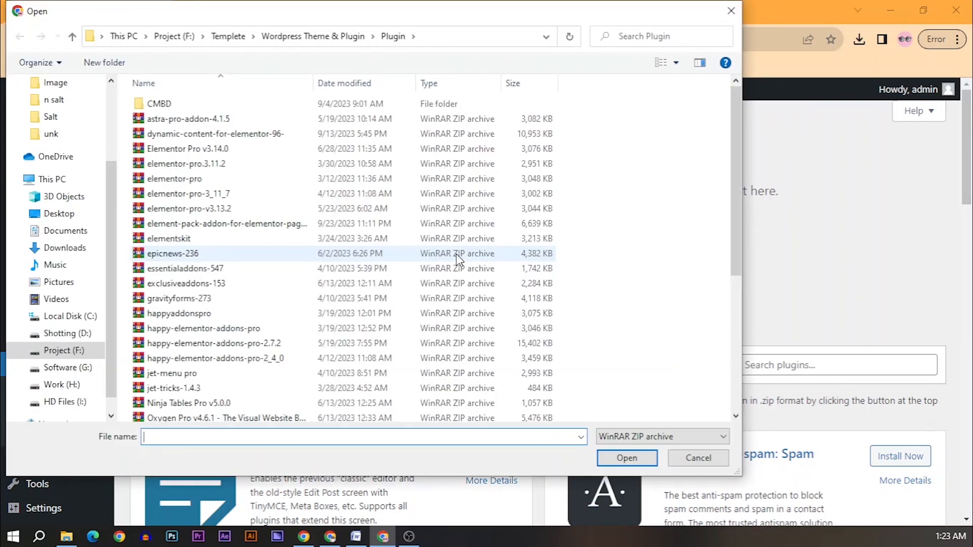
pyautogui.click(201, 165)
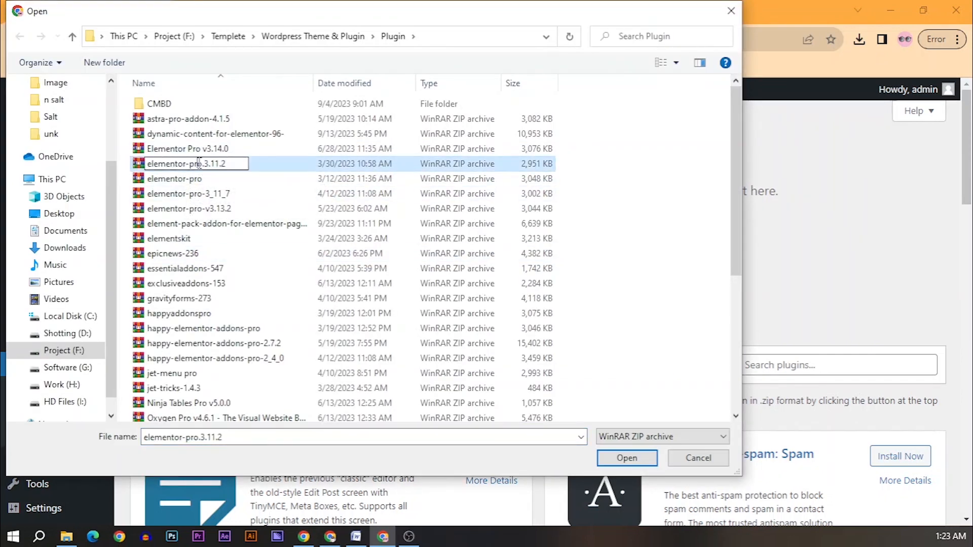
pyautogui.click(203, 179)
pyautogui.click(208, 166)
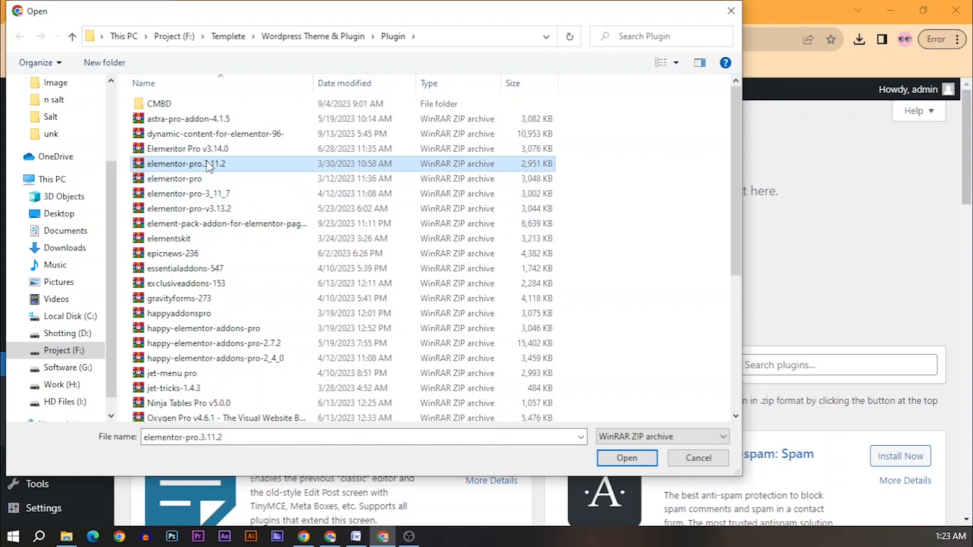
pyautogui.doubleClick(208, 166)
pyautogui.click(632, 263)
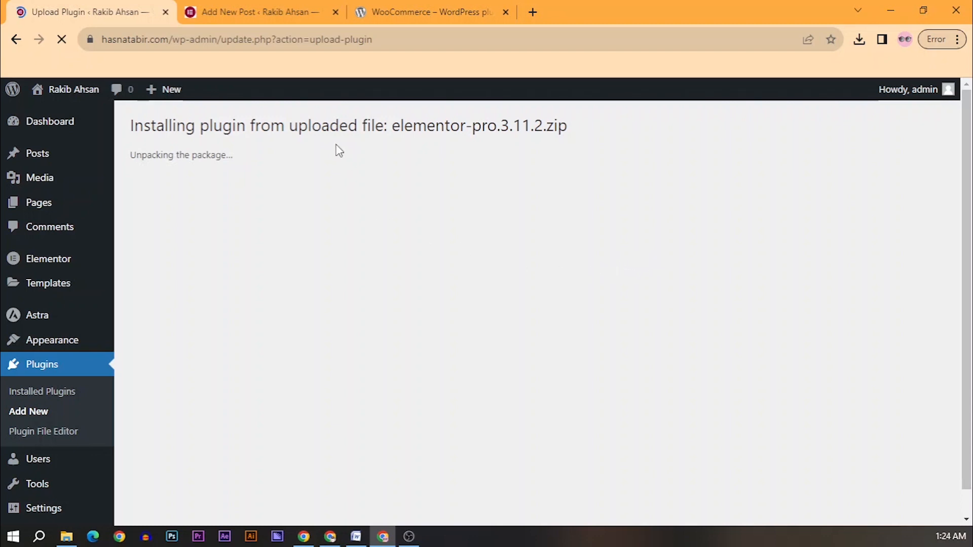
# Step: Activate Elementor Pro 3.11.2 and verify it appears active in the Installed Plugins list
pyautogui.click(185, 234)
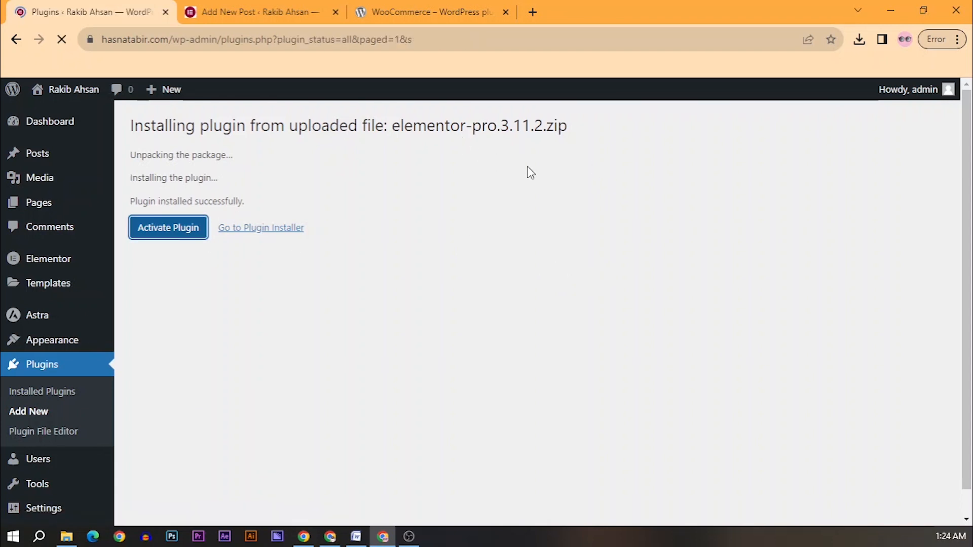
pyautogui.scroll(-1, 522, 231)
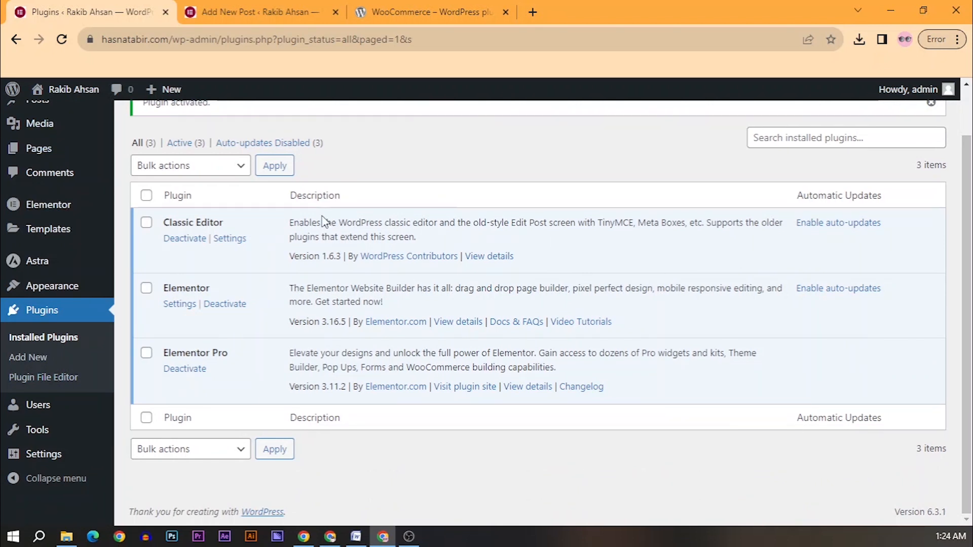
pyautogui.scroll(1, 328, 255)
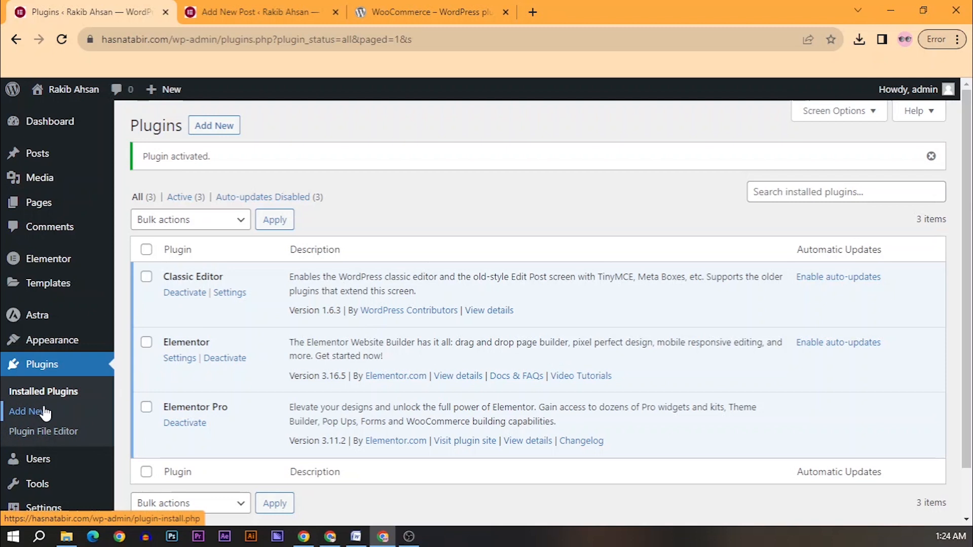
pyautogui.click(44, 435)
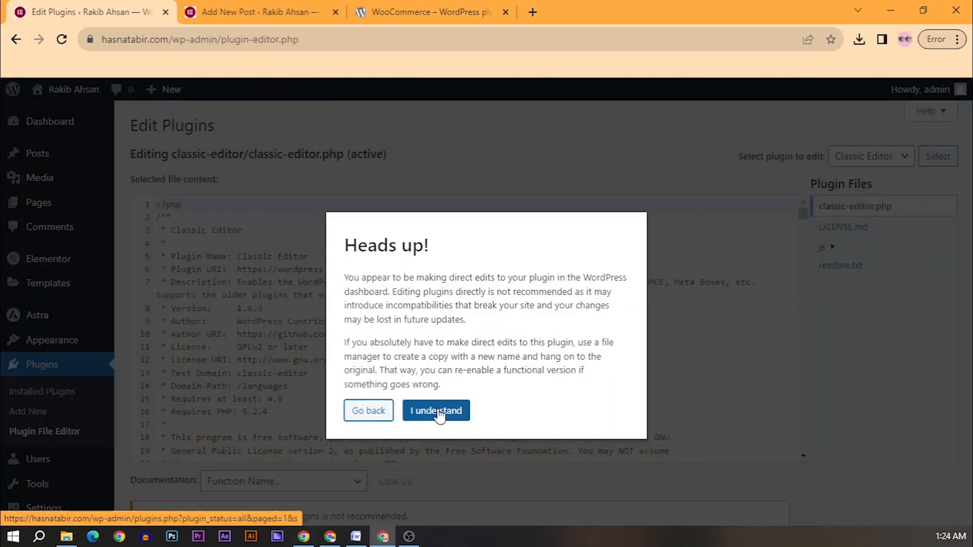
# Step: Reopen the Plugin File Editor and accept the direct-editing warning
pyautogui.click(379, 414)
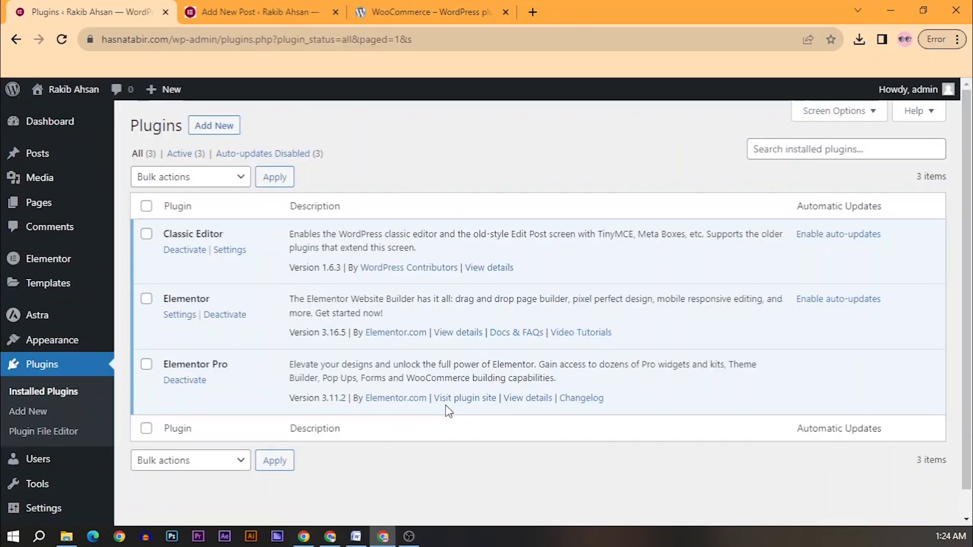
pyautogui.click(55, 439)
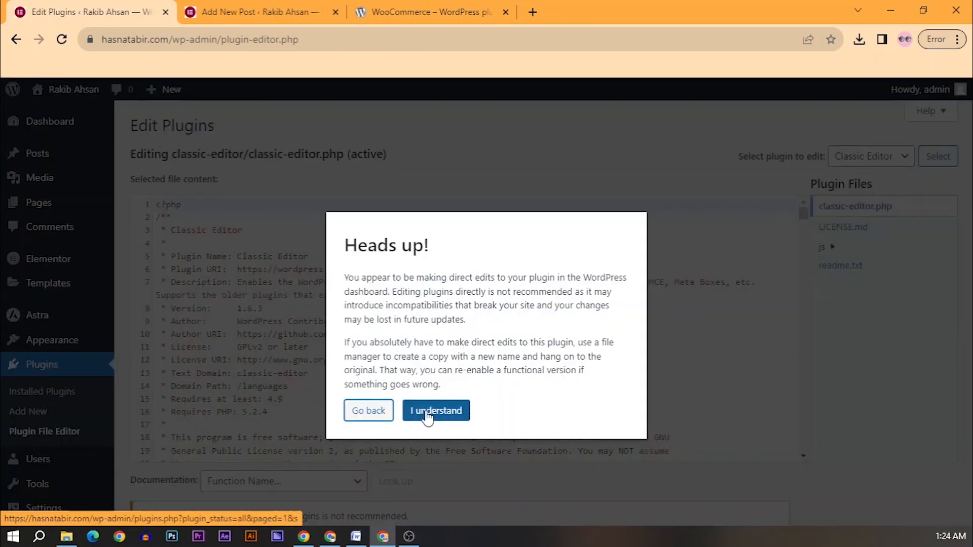
pyautogui.click(427, 411)
# Step: Read through the classic-editor/classic-editor.php source code
pyautogui.scroll(-5, 476, 304)
pyautogui.scroll(-12, 345, 345)
pyautogui.scroll(-20, 346, 344)
pyautogui.scroll(-8, 361, 338)
pyautogui.scroll(7, 371, 338)
pyautogui.scroll(20, 371, 338)
pyautogui.scroll(-20, 371, 329)
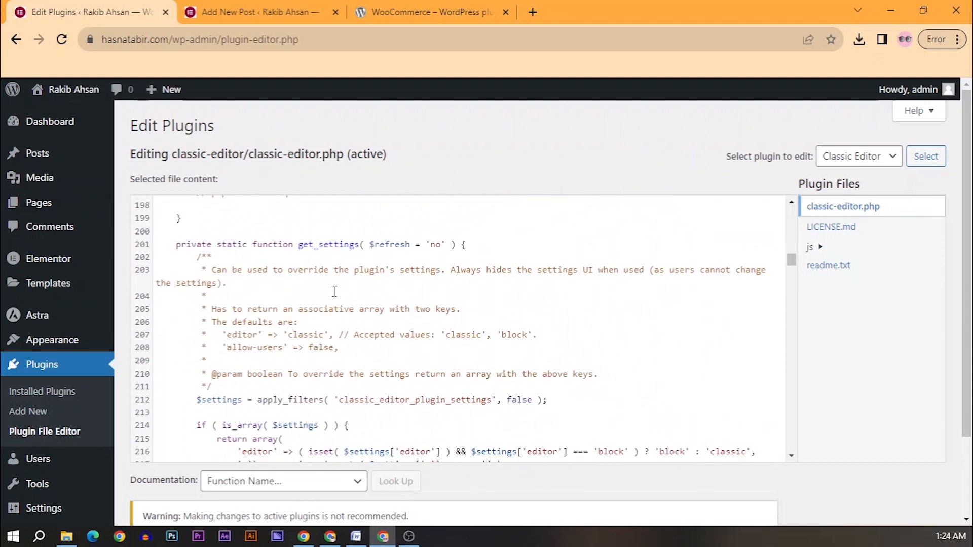
pyautogui.scroll(-4, 335, 292)
pyautogui.scroll(-8, 337, 291)
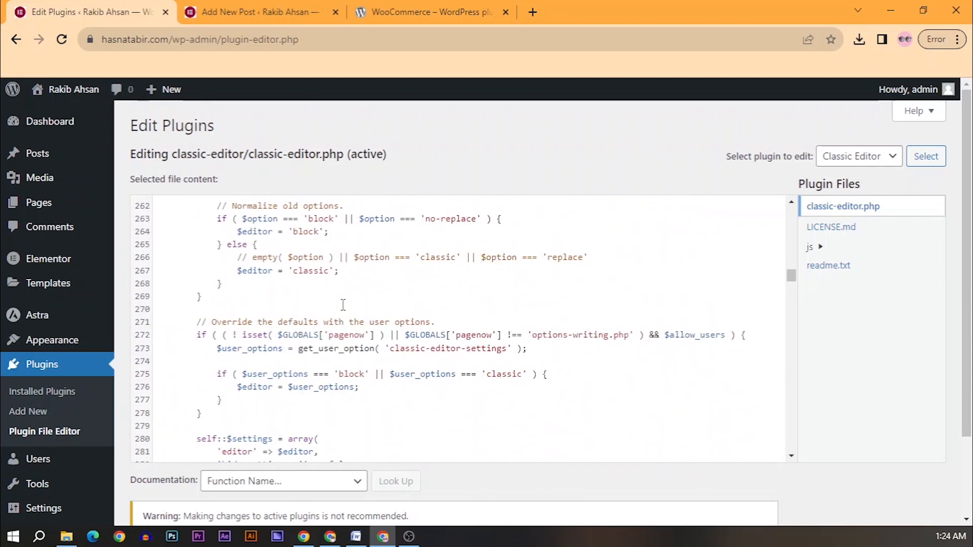
pyautogui.scroll(-2, 577, 307)
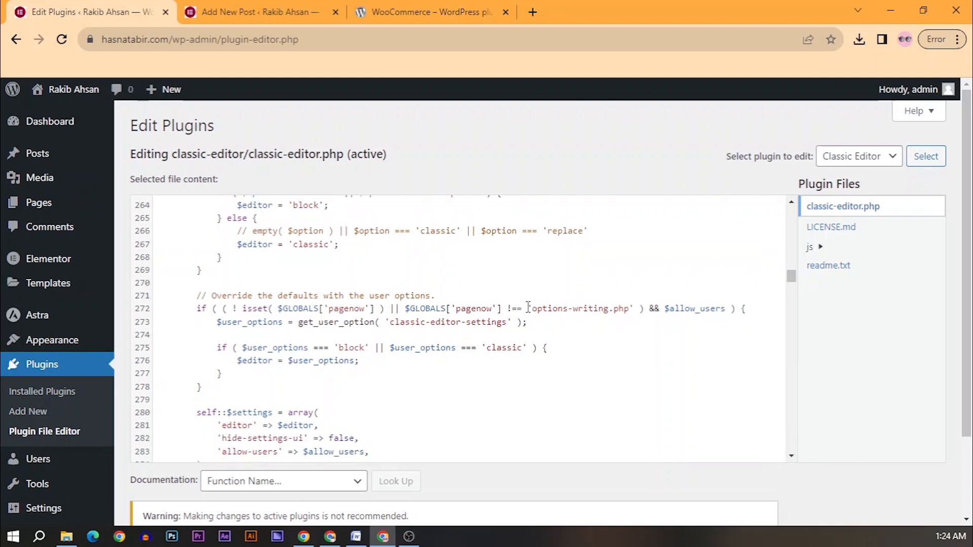
pyautogui.click(846, 161)
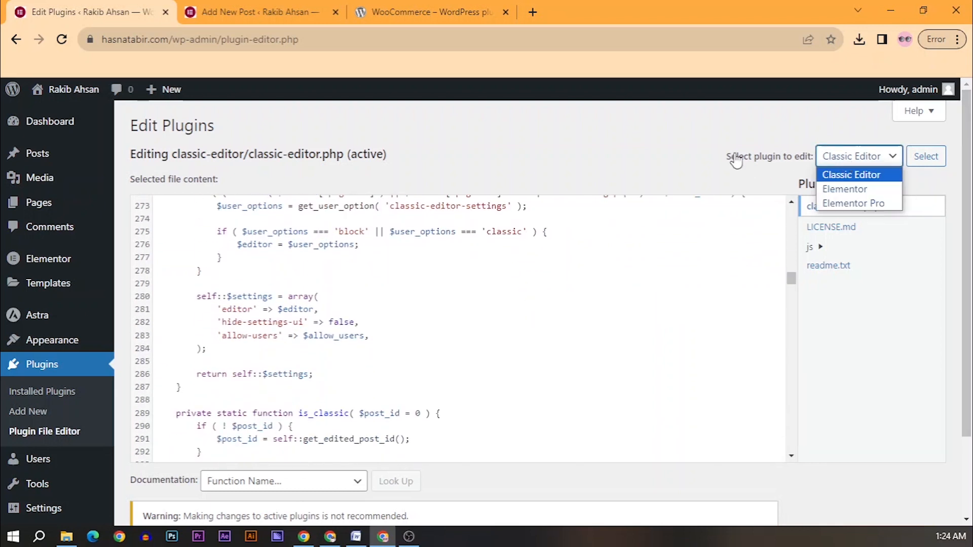
pyautogui.click(863, 204)
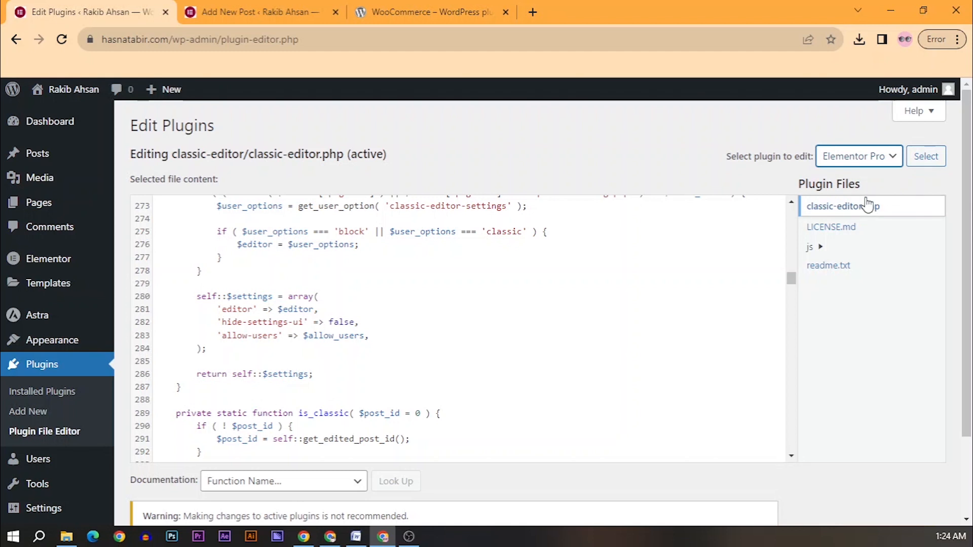
pyautogui.scroll(15, 414, 343)
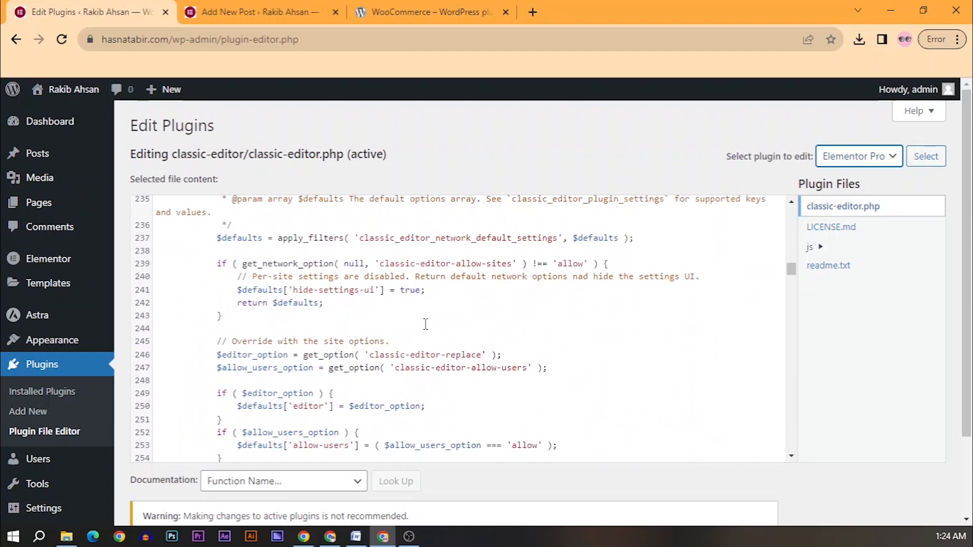
pyautogui.click(868, 158)
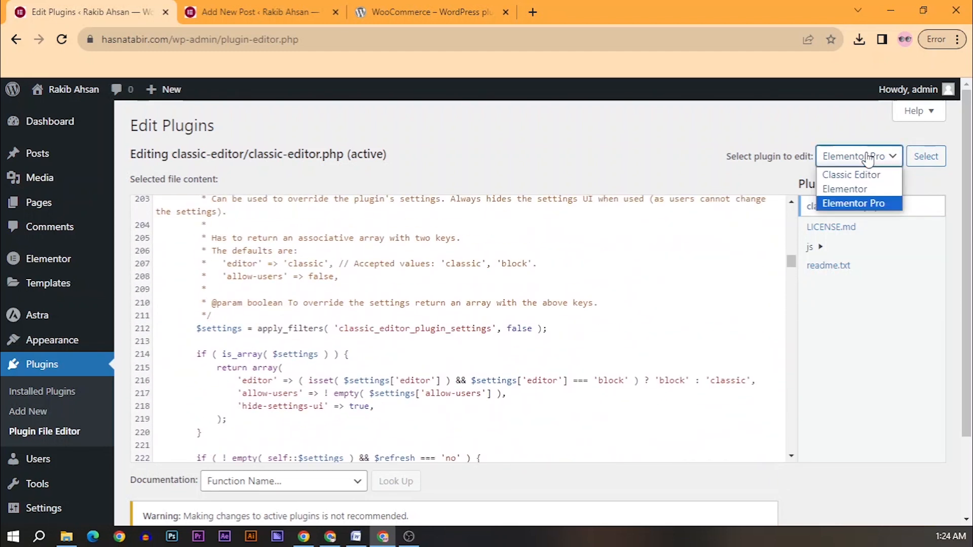
pyautogui.click(852, 209)
pyautogui.scroll(2, 365, 284)
pyautogui.scroll(-7, 365, 285)
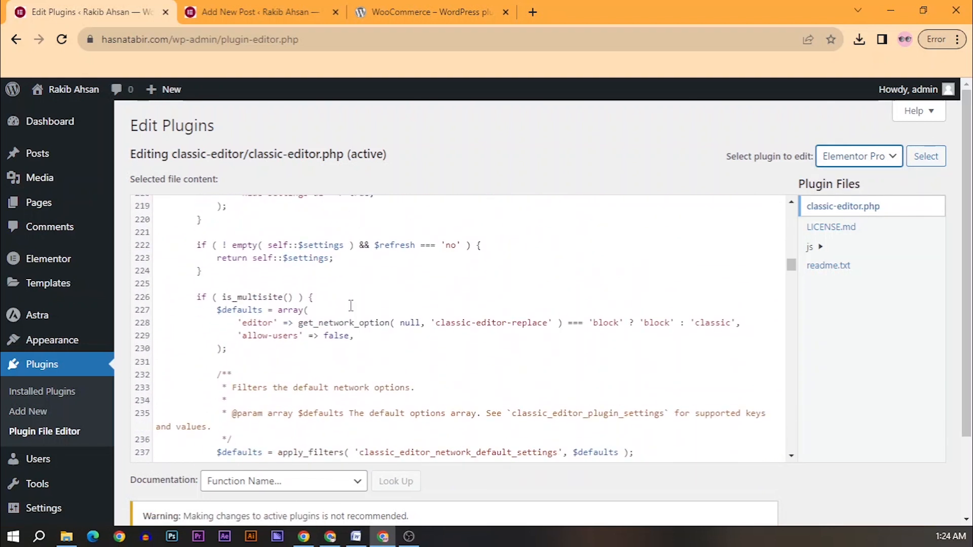
pyautogui.click(867, 158)
pyautogui.click(866, 192)
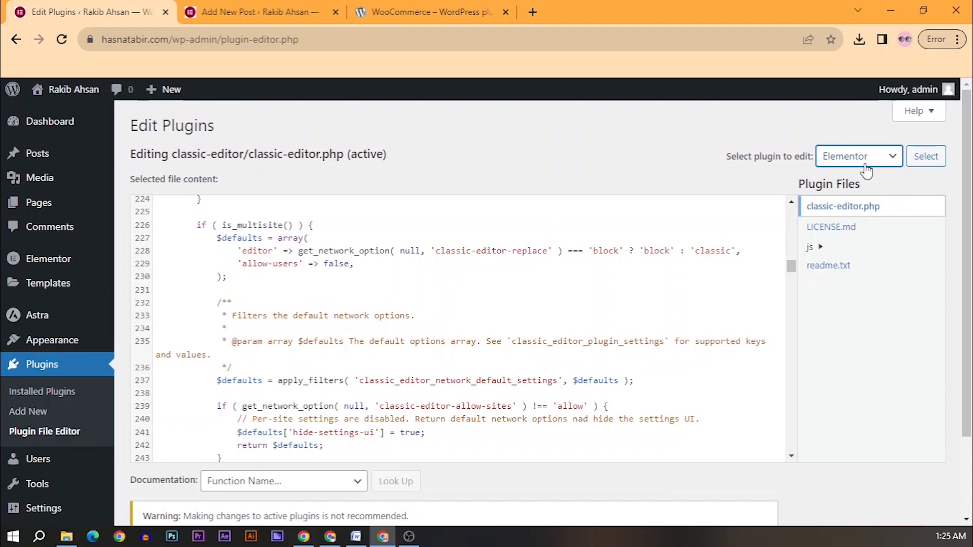
pyautogui.click(864, 161)
pyautogui.click(852, 173)
pyautogui.scroll(-4, 457, 244)
pyautogui.scroll(5, 411, 282)
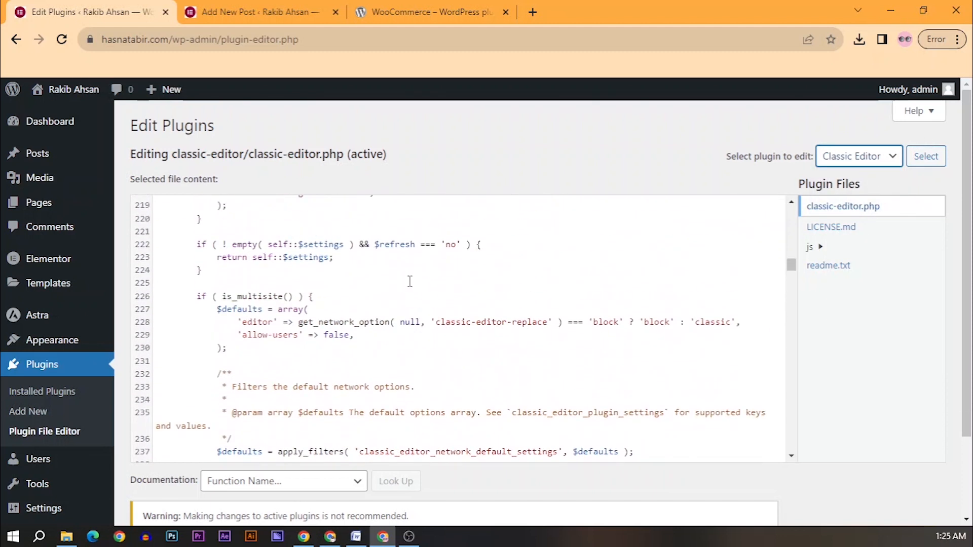